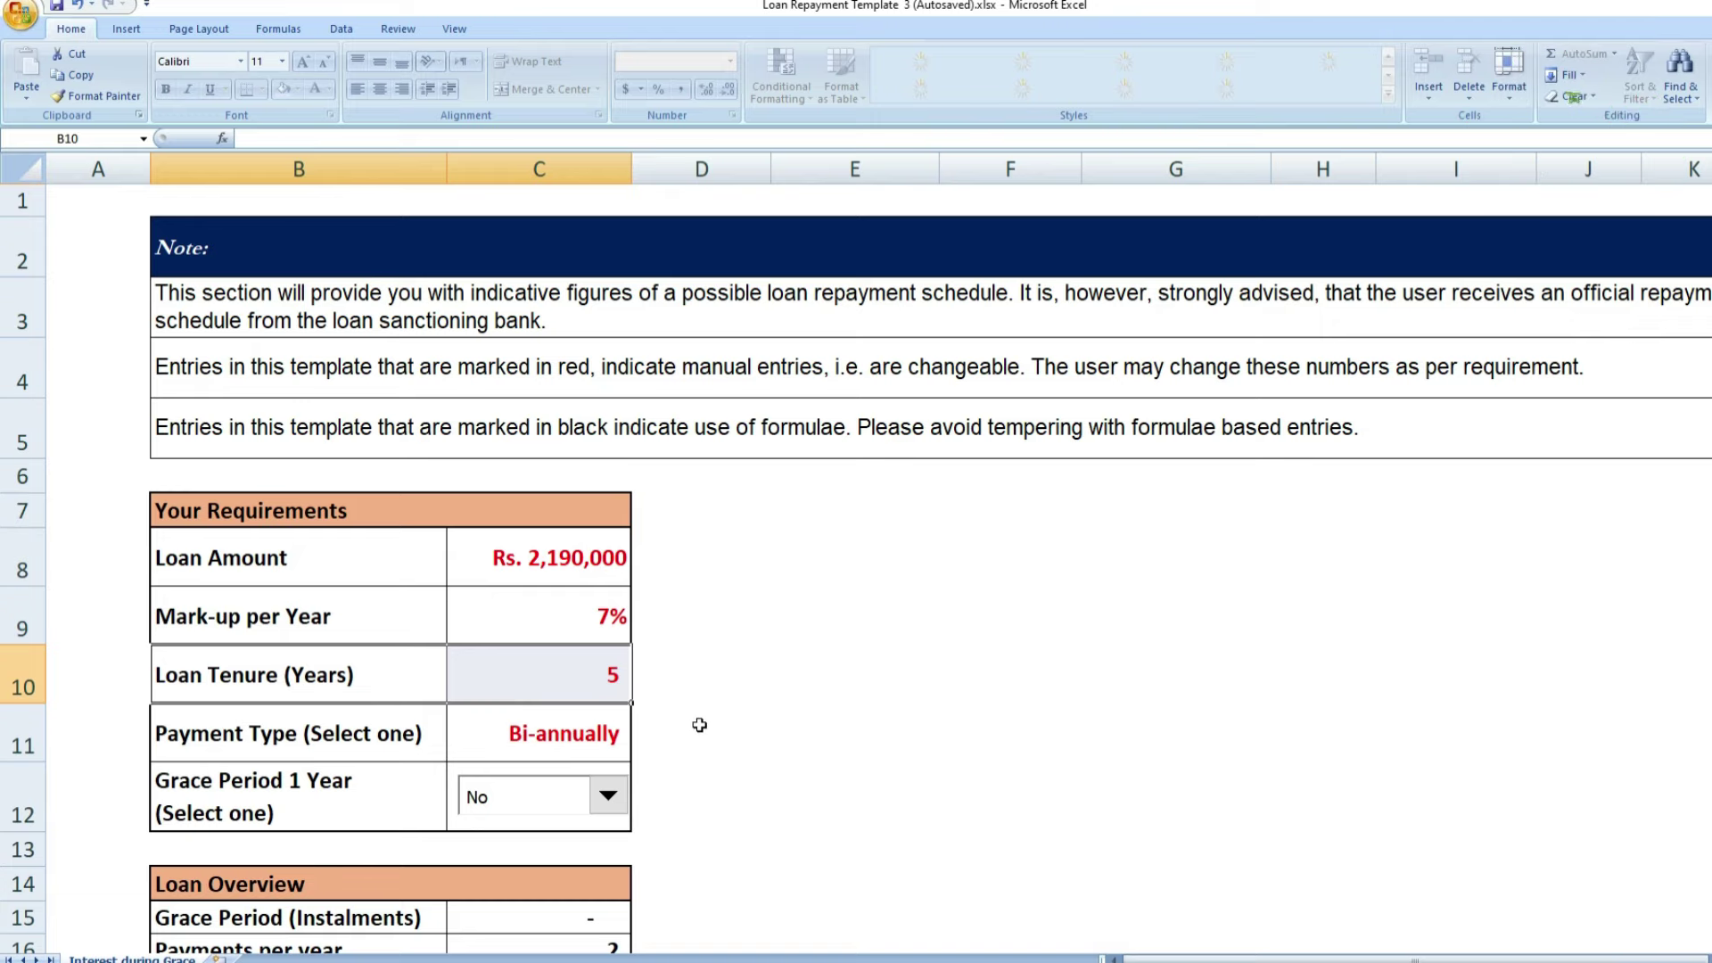
Review the loan requirements, the loan overview and the instalment rows of the loan schedule
scroll(691, 722, "down", 1)
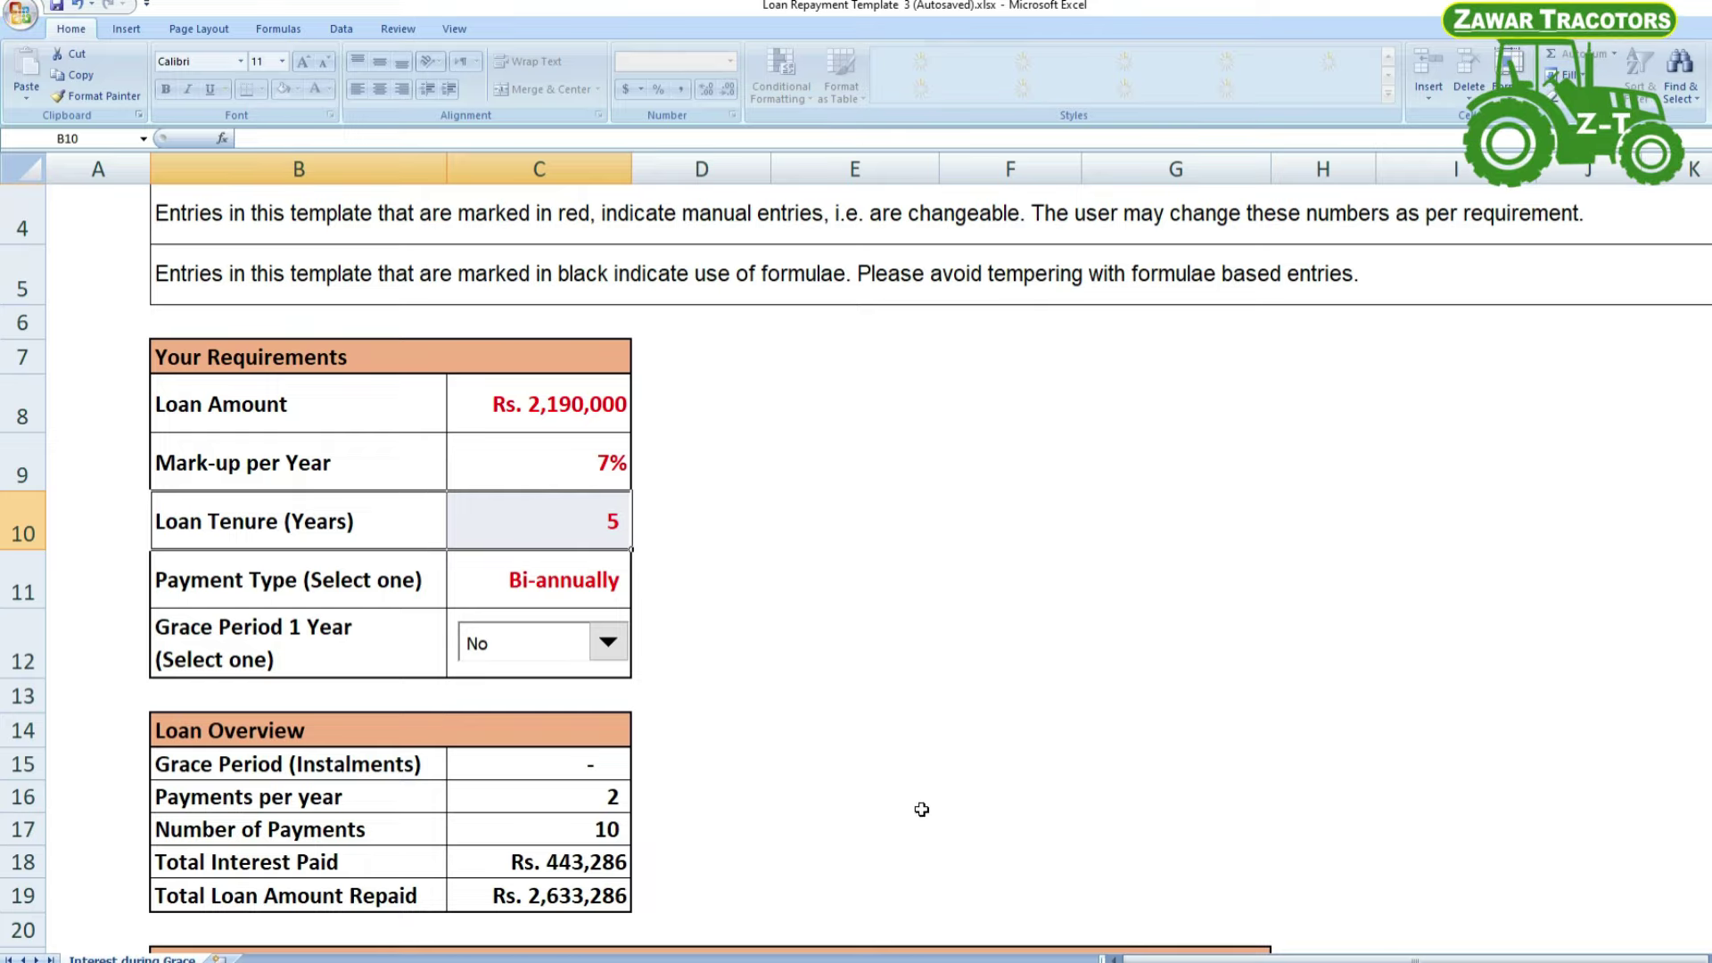
scroll(922, 809, "down", 2)
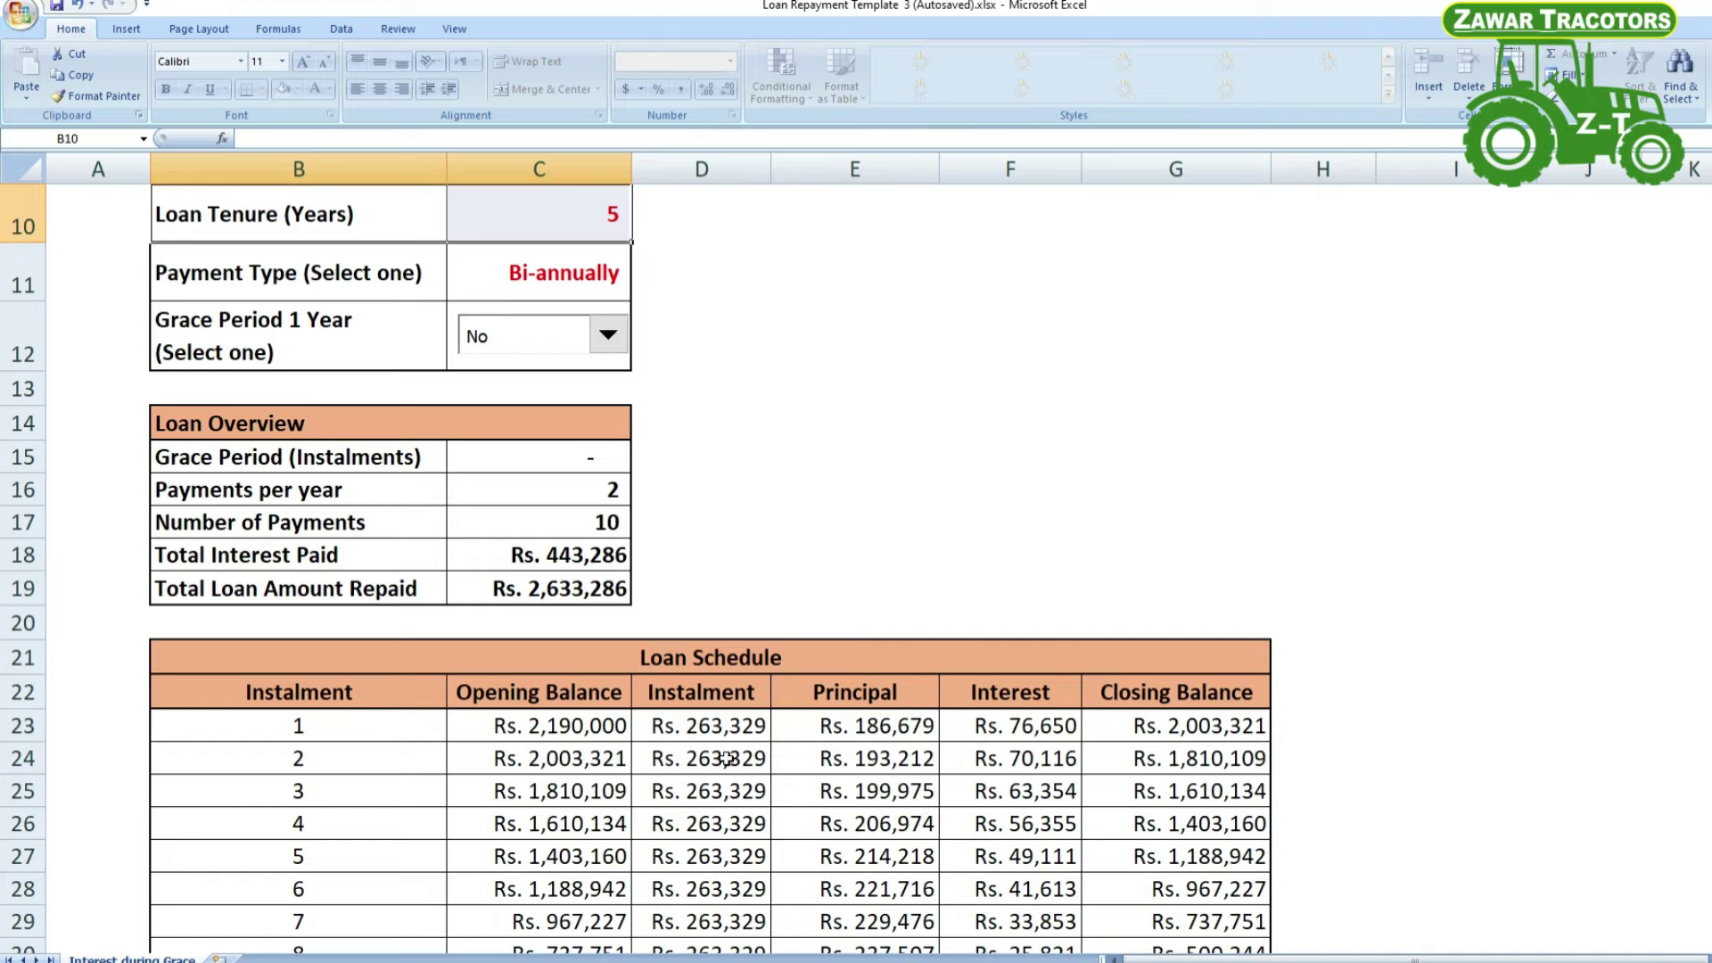
scroll(733, 733, "down", 1)
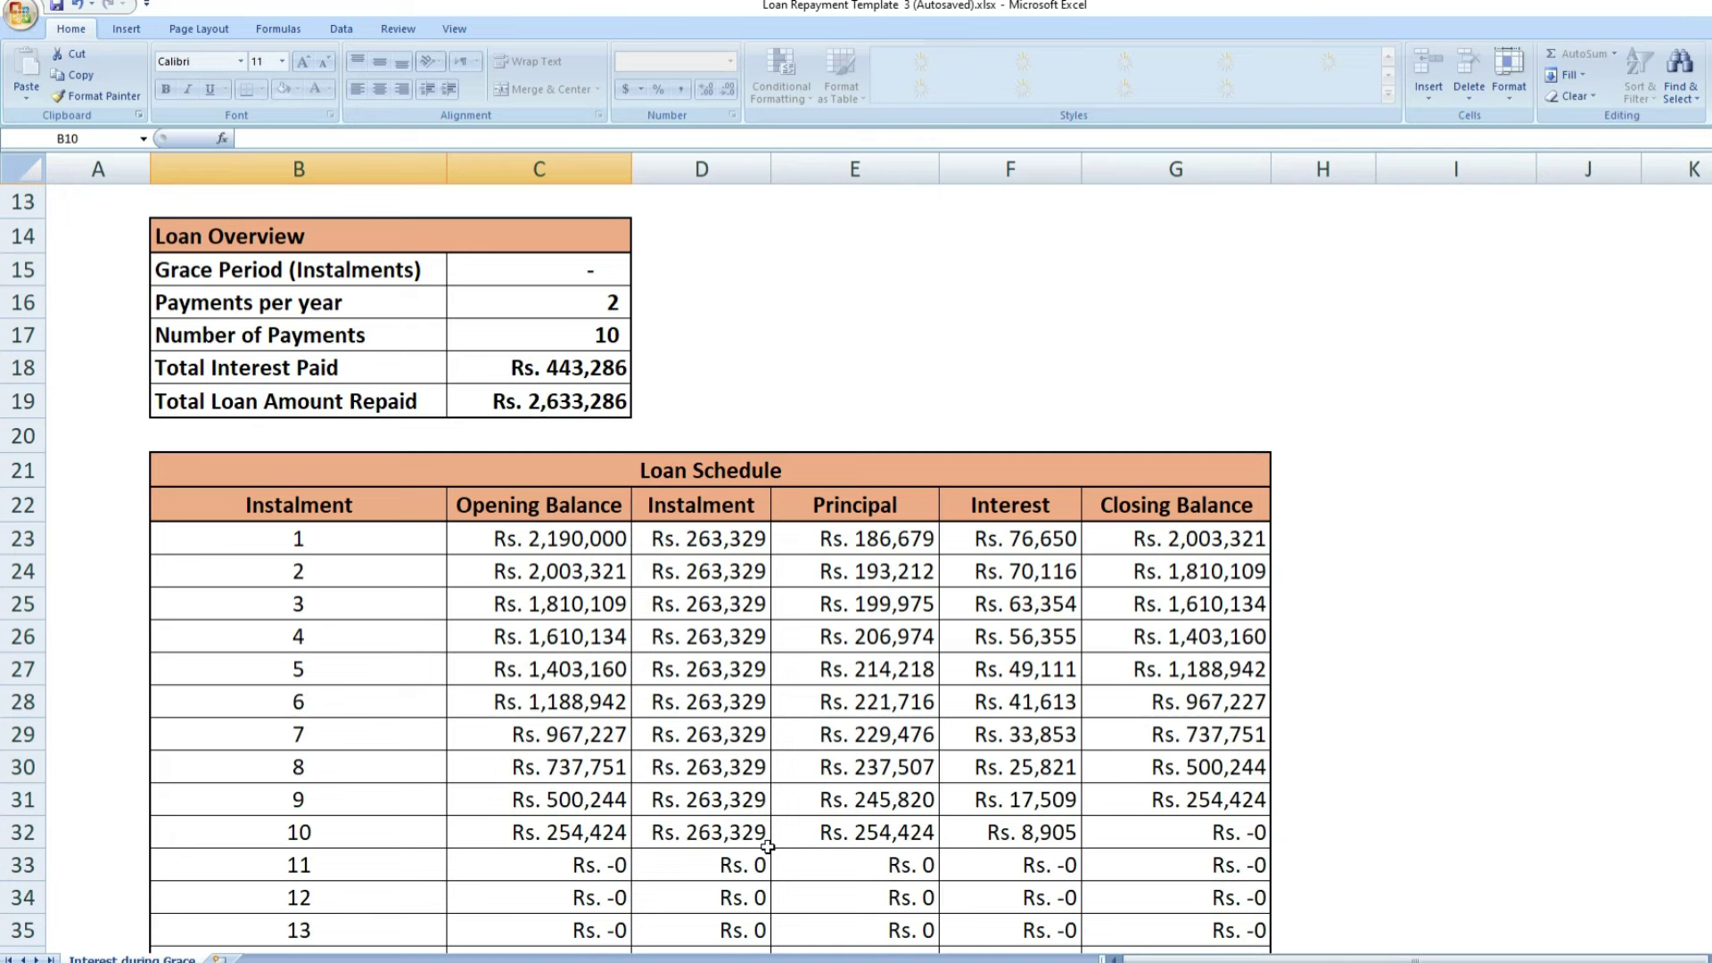
scroll(781, 841, "up", 4)
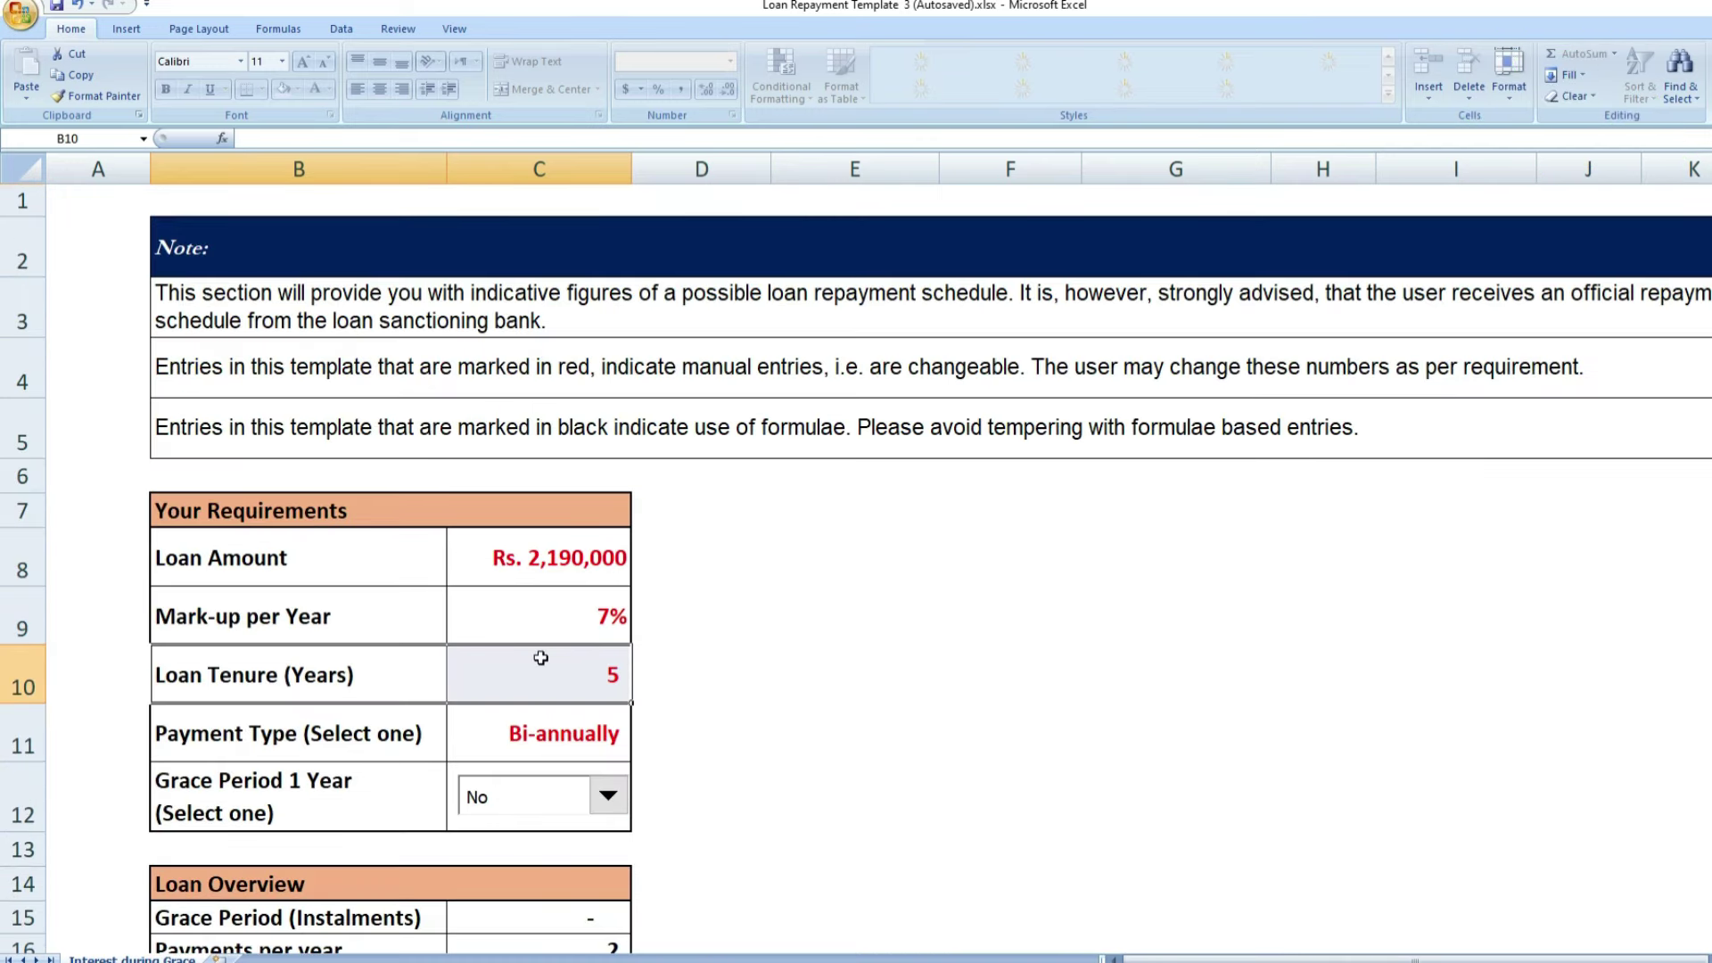
double_click(560, 564)
double_click(560, 563)
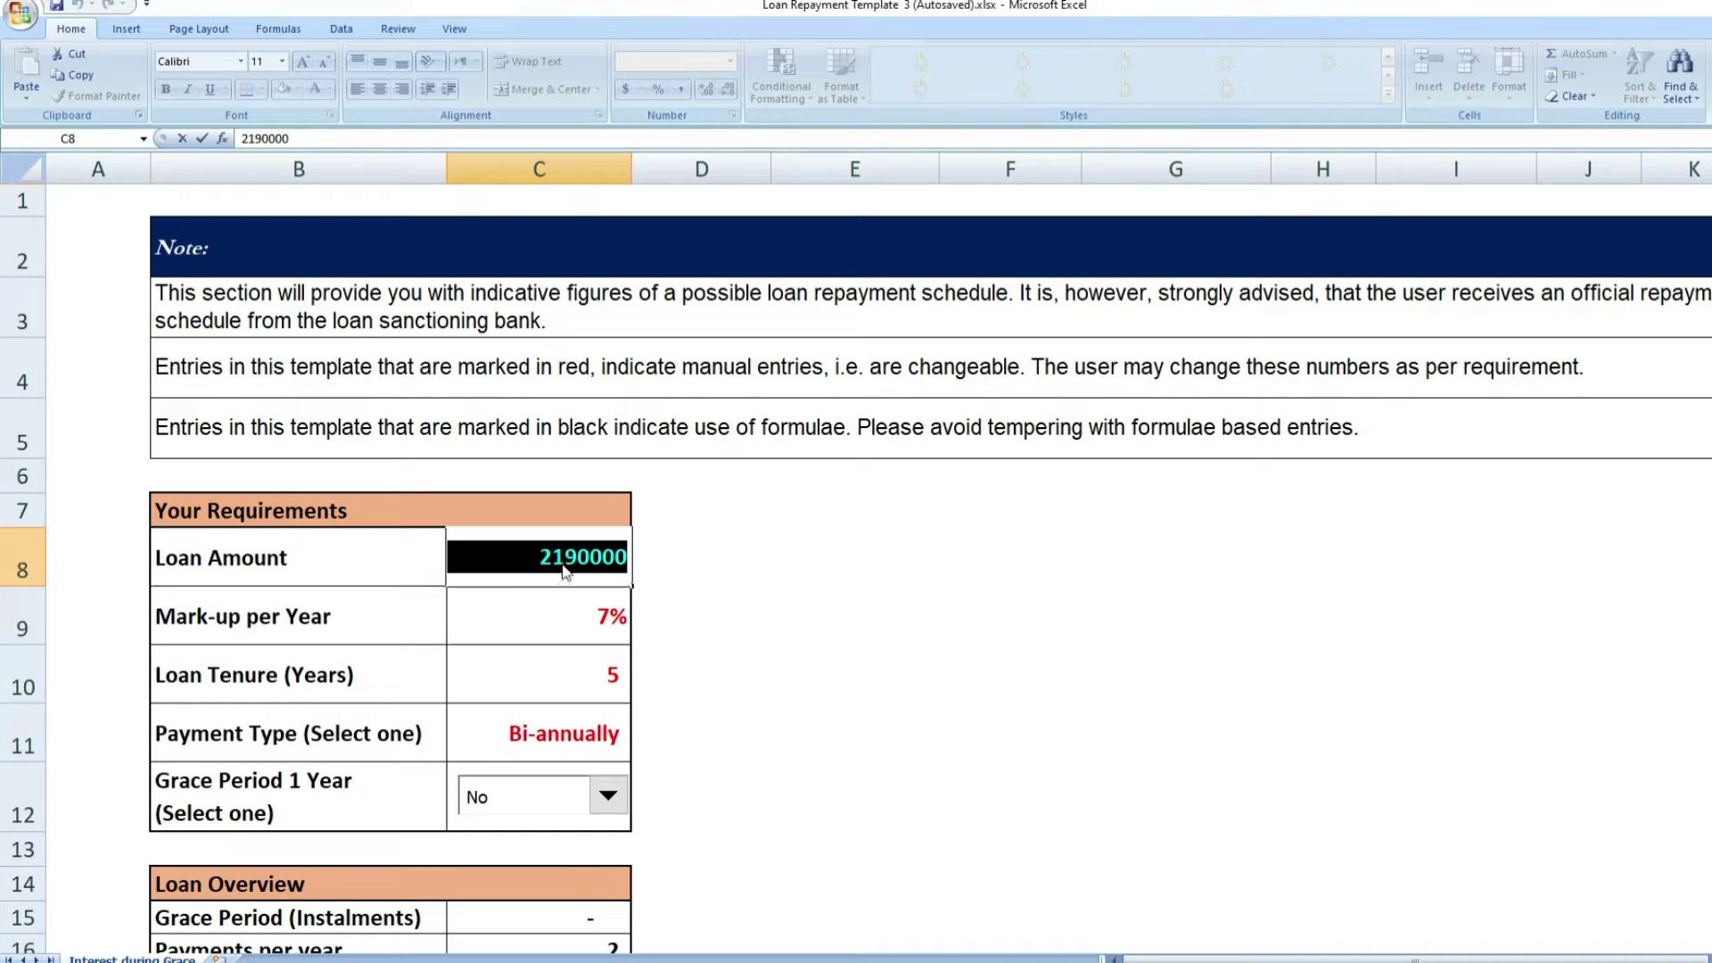
type("2500000")
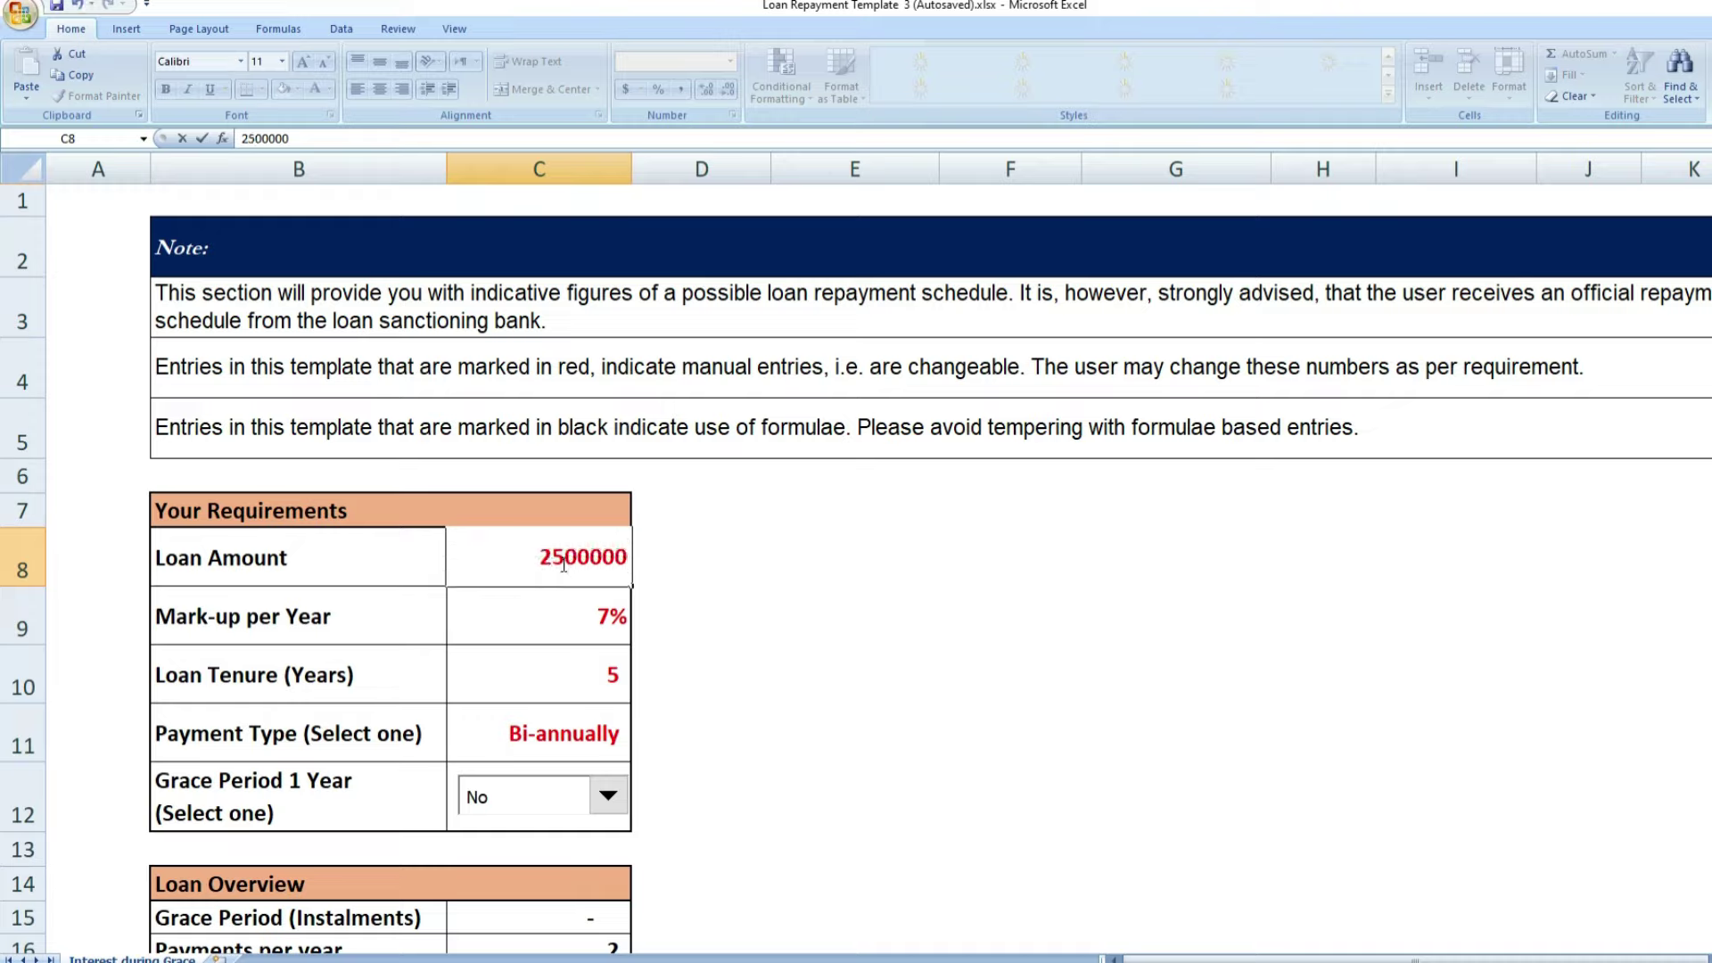
key("BackSpace")
key("BackSpace")
key("BackSpace")
key("BackSpace")
key("BackSpace")
key("BackSpace")
key("BackSpace")
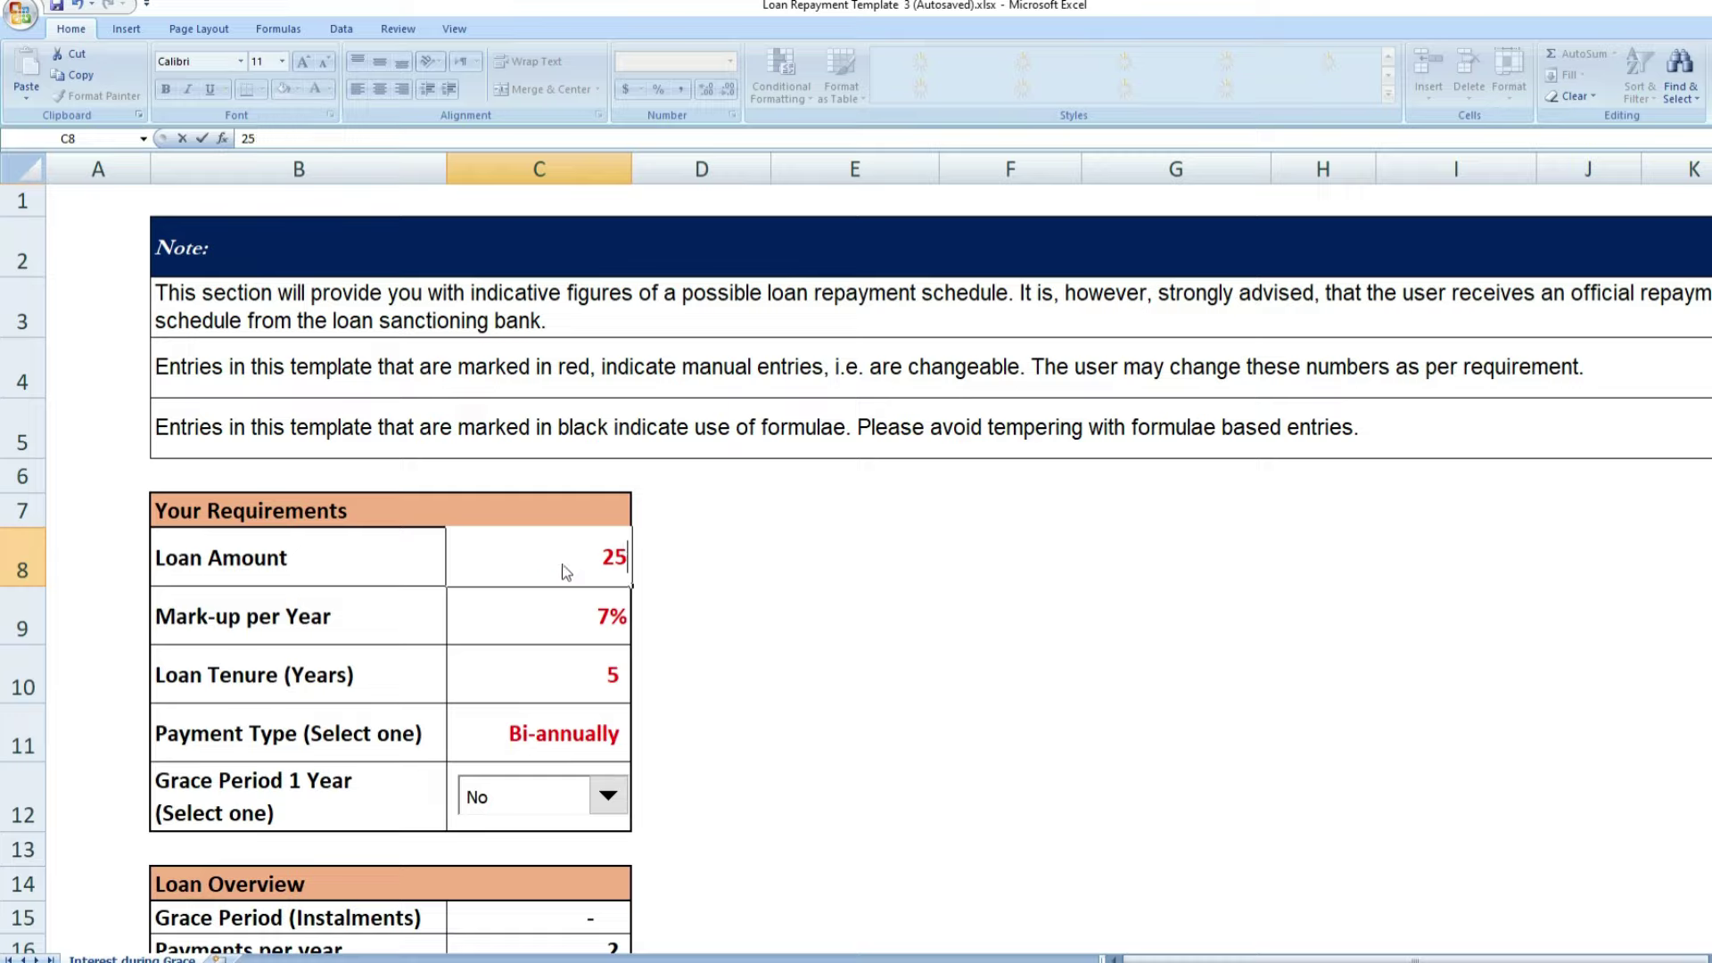
Set the Loan Amount to Rs. 2,000,000 and check the recalculated loan overview and schedule
type("2,")
type("000")
type("0")
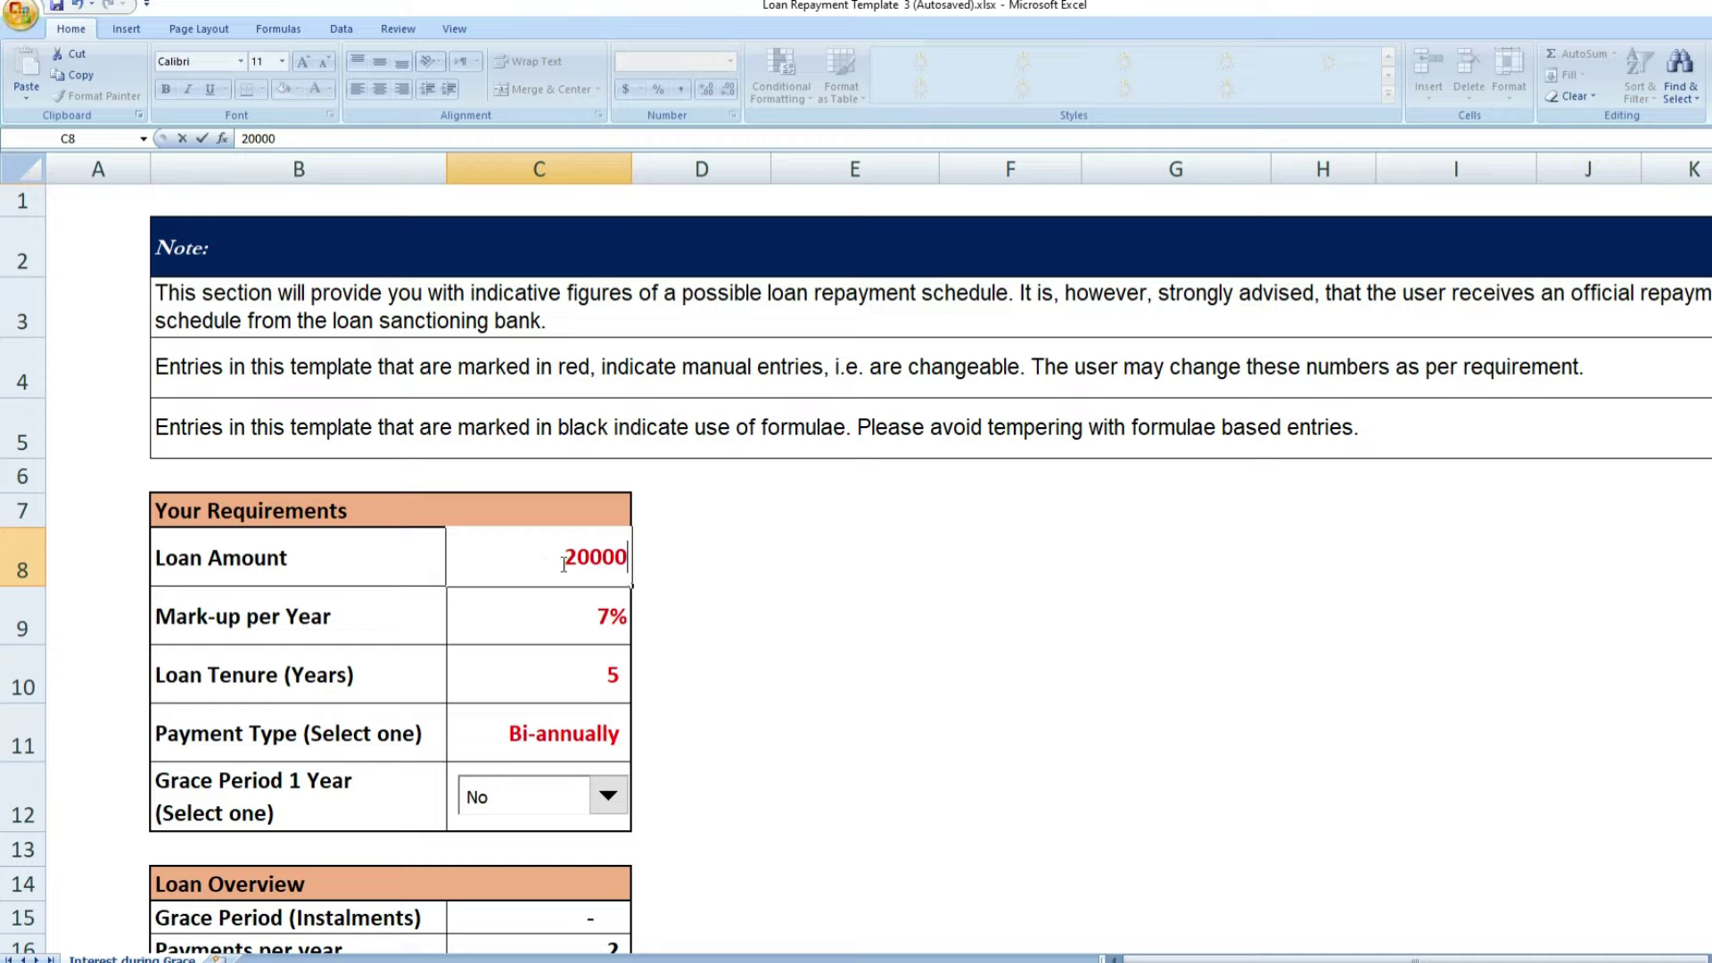
type(",0000")
key("Return")
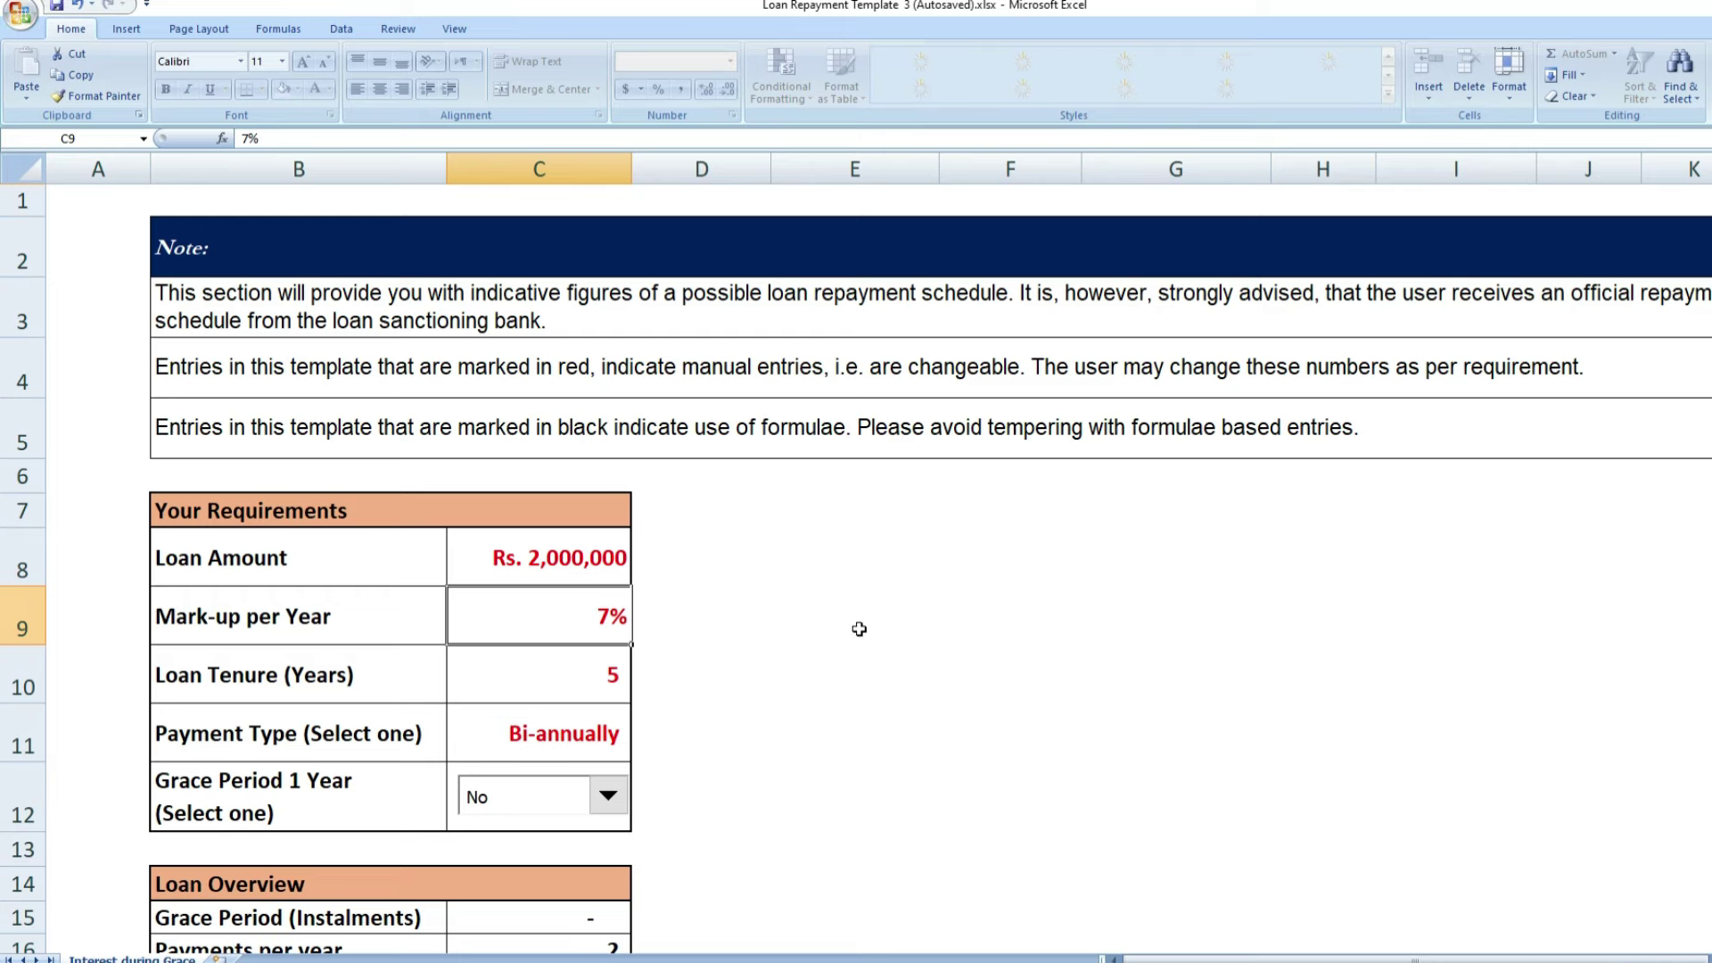
scroll(879, 622, "down", 3)
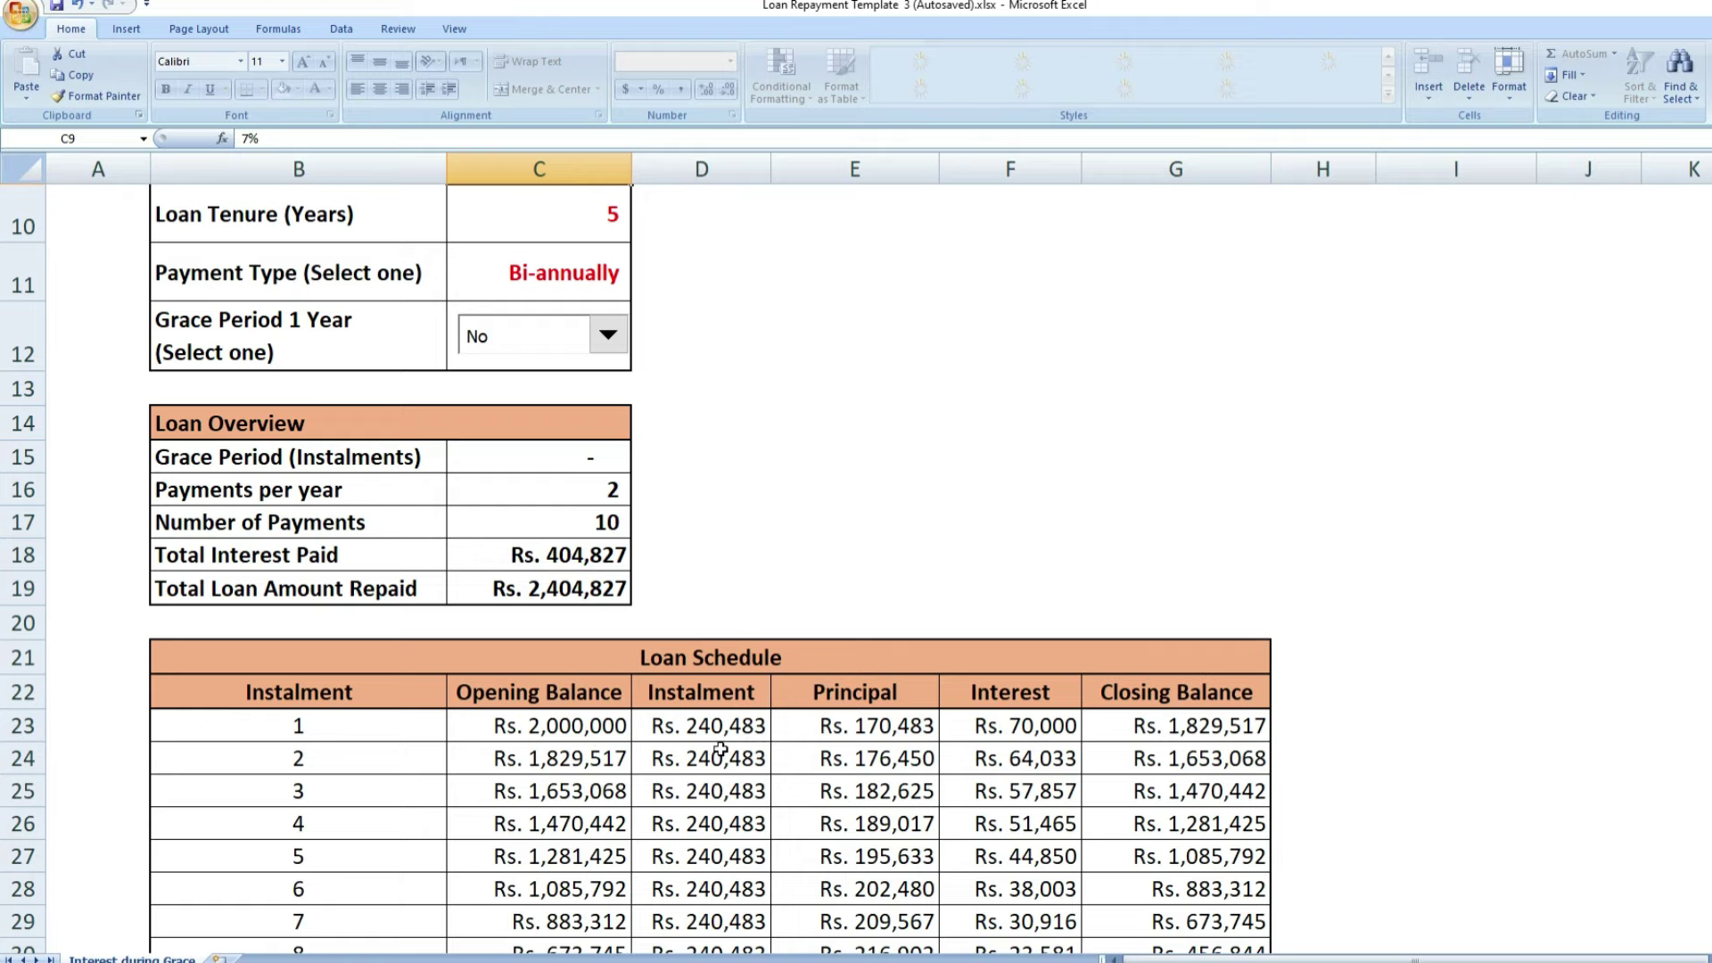
scroll(752, 719, "up", 3)
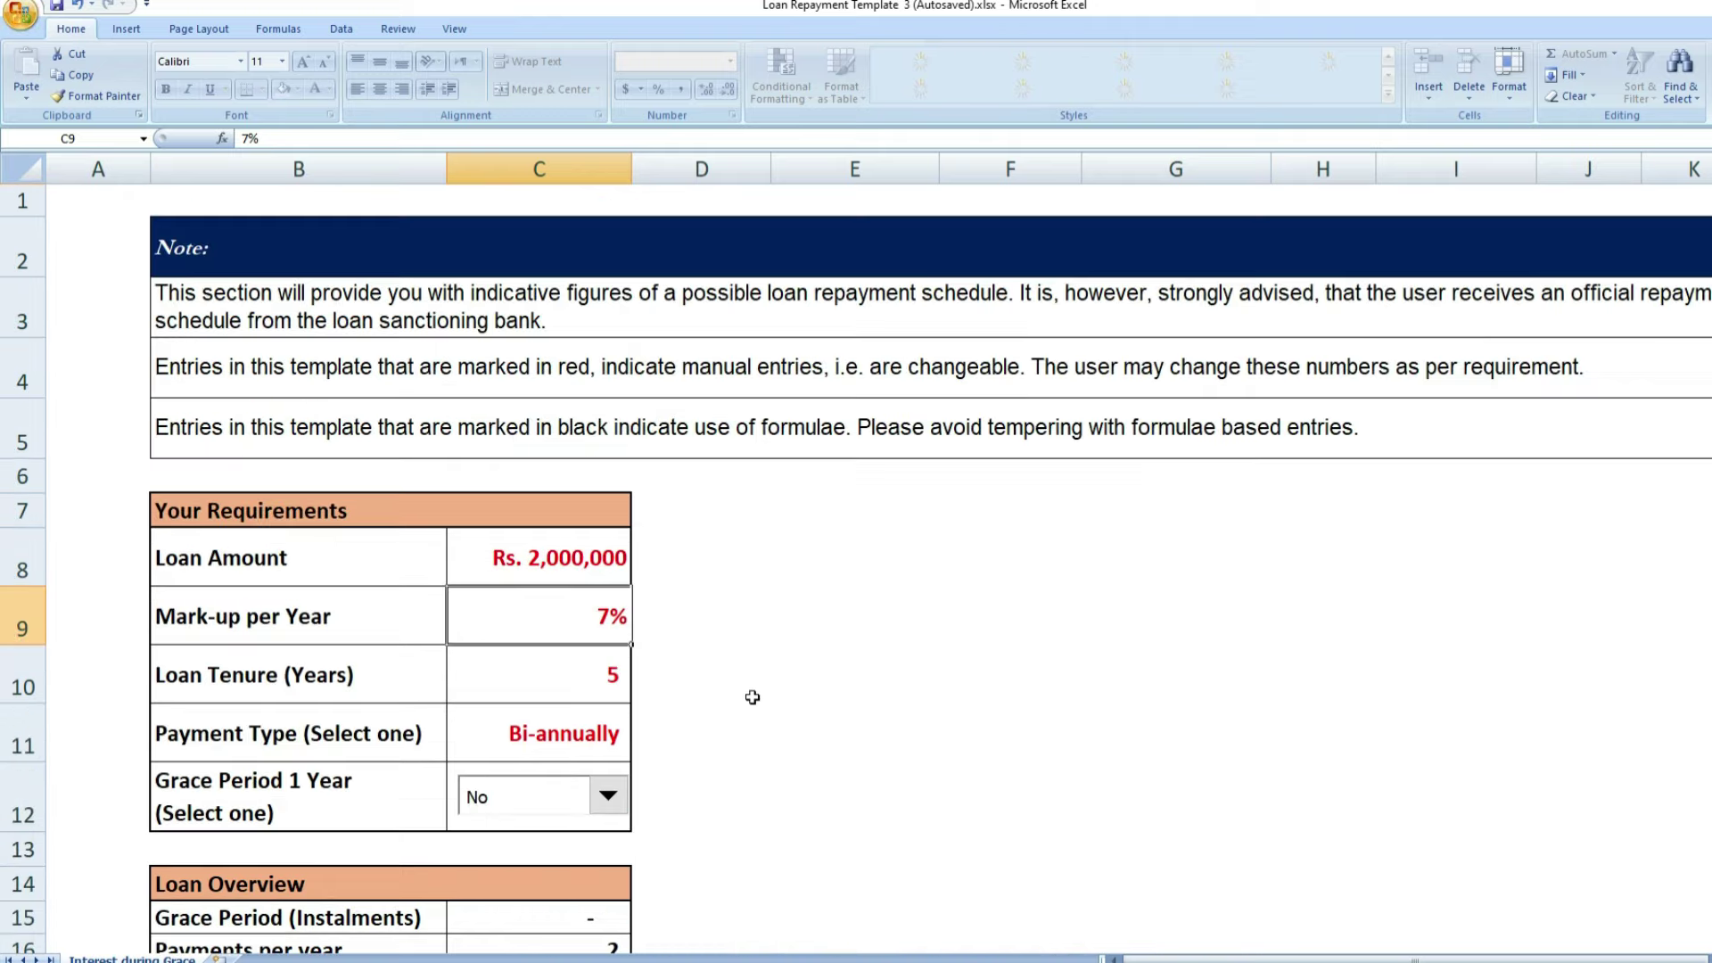
Set the Loan Amount to Rs. 1,700,000 and check the instalments in the loan schedule
double_click(539, 560)
double_click(539, 560)
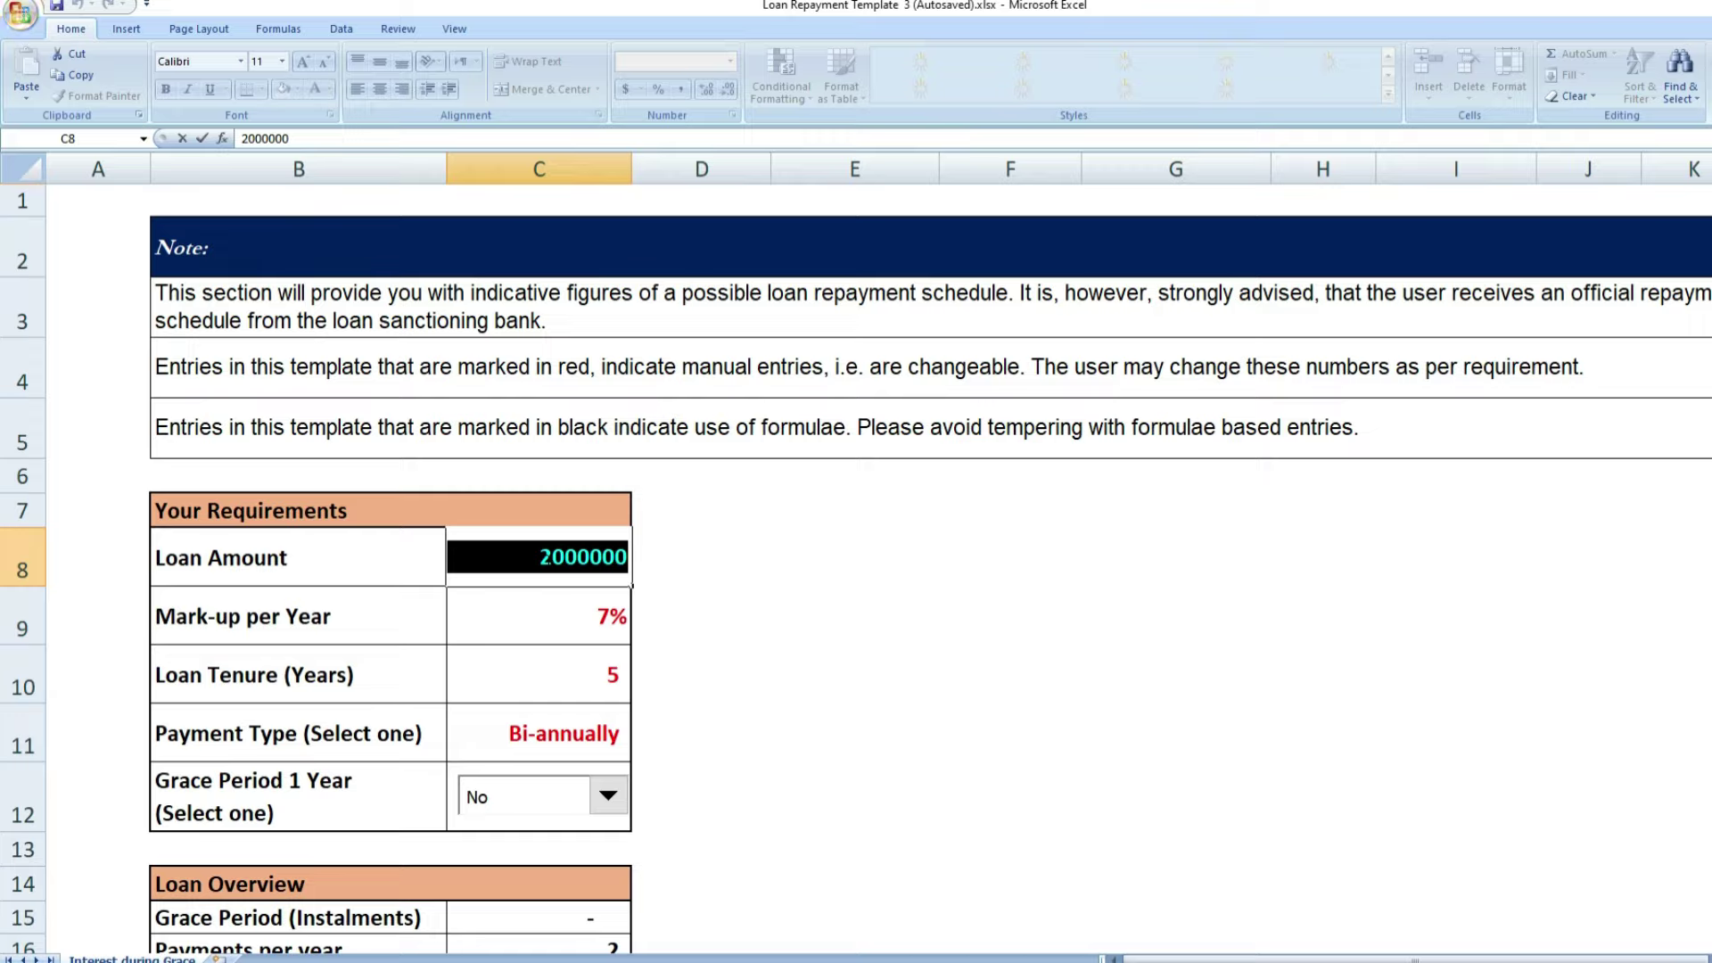
type("170000")
key("Return")
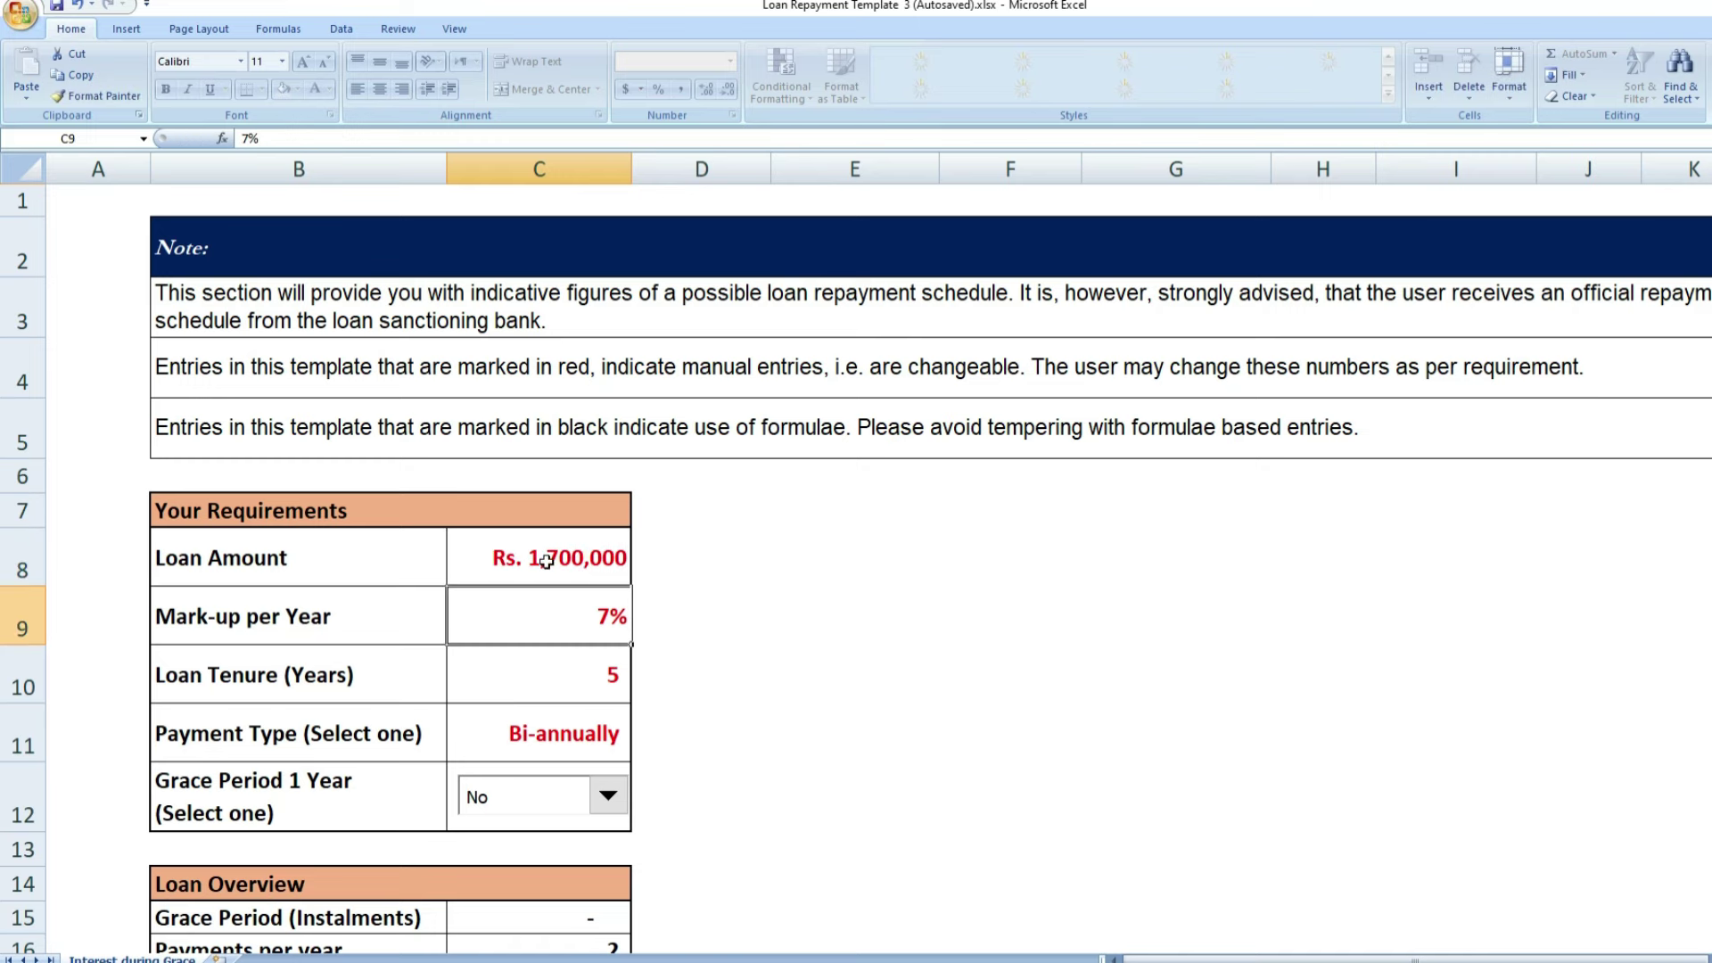
scroll(1300, 575, "down", 3)
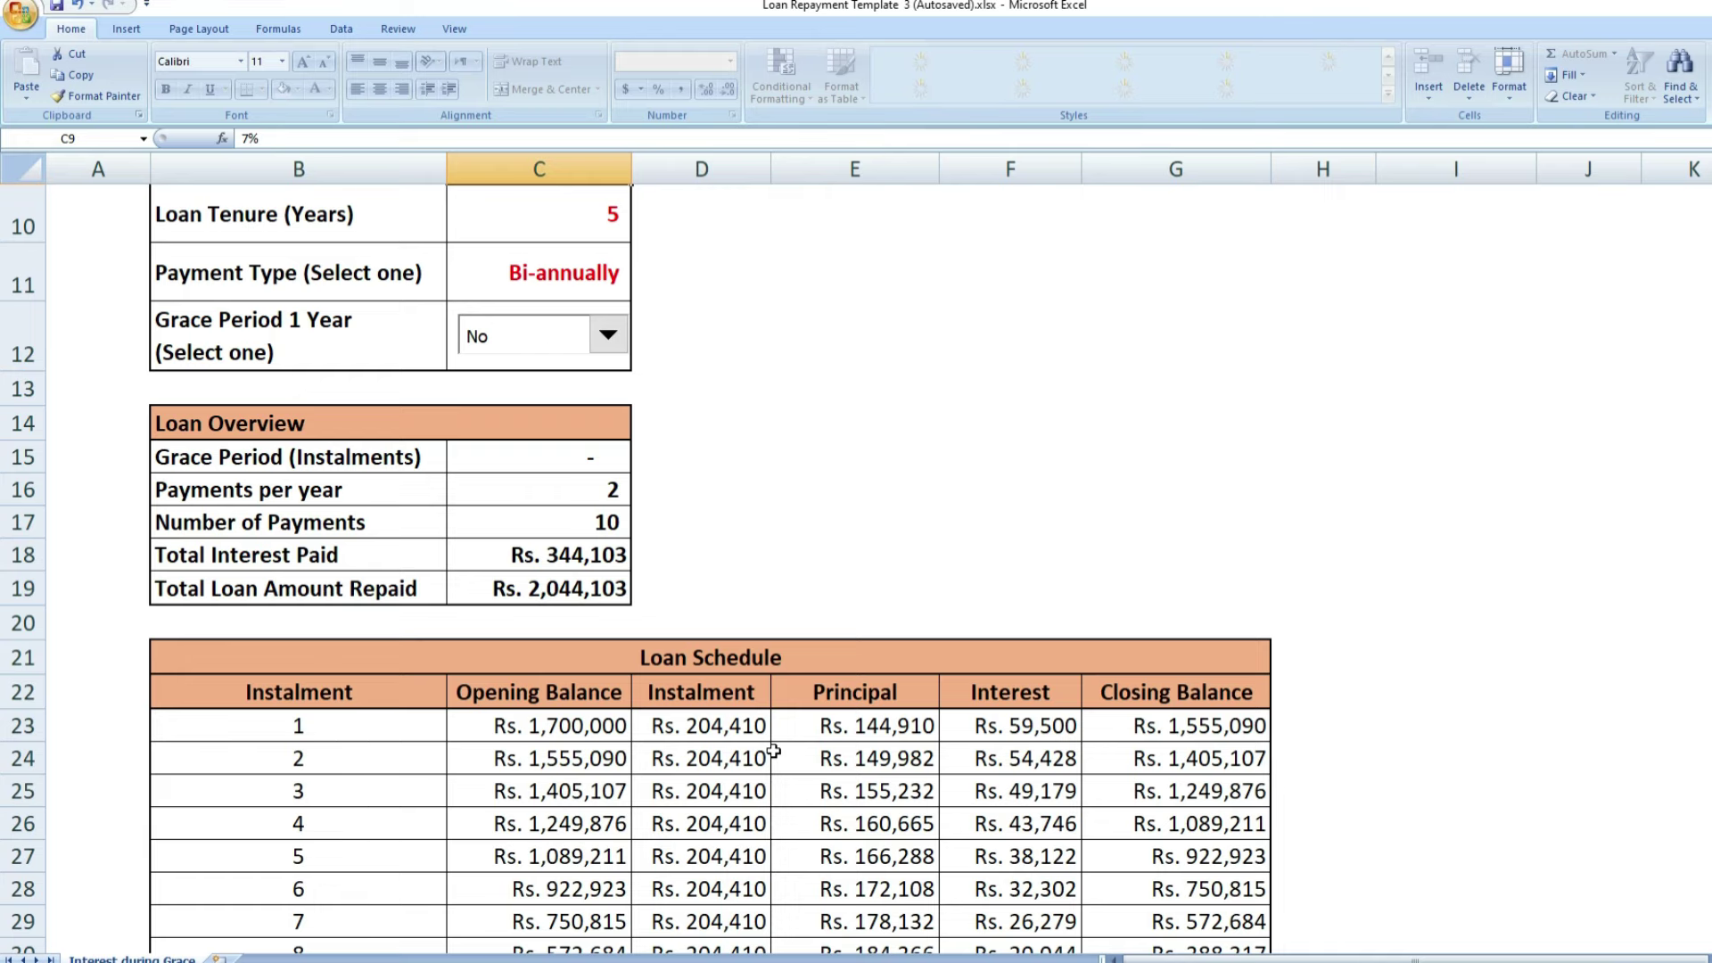
Set the Loan Amount to Rs. 1,500,000 and review the loan overview and instalments for that amount
scroll(773, 752, "down", 3)
left_click(528, 576)
double_click(542, 560)
double_click(542, 560)
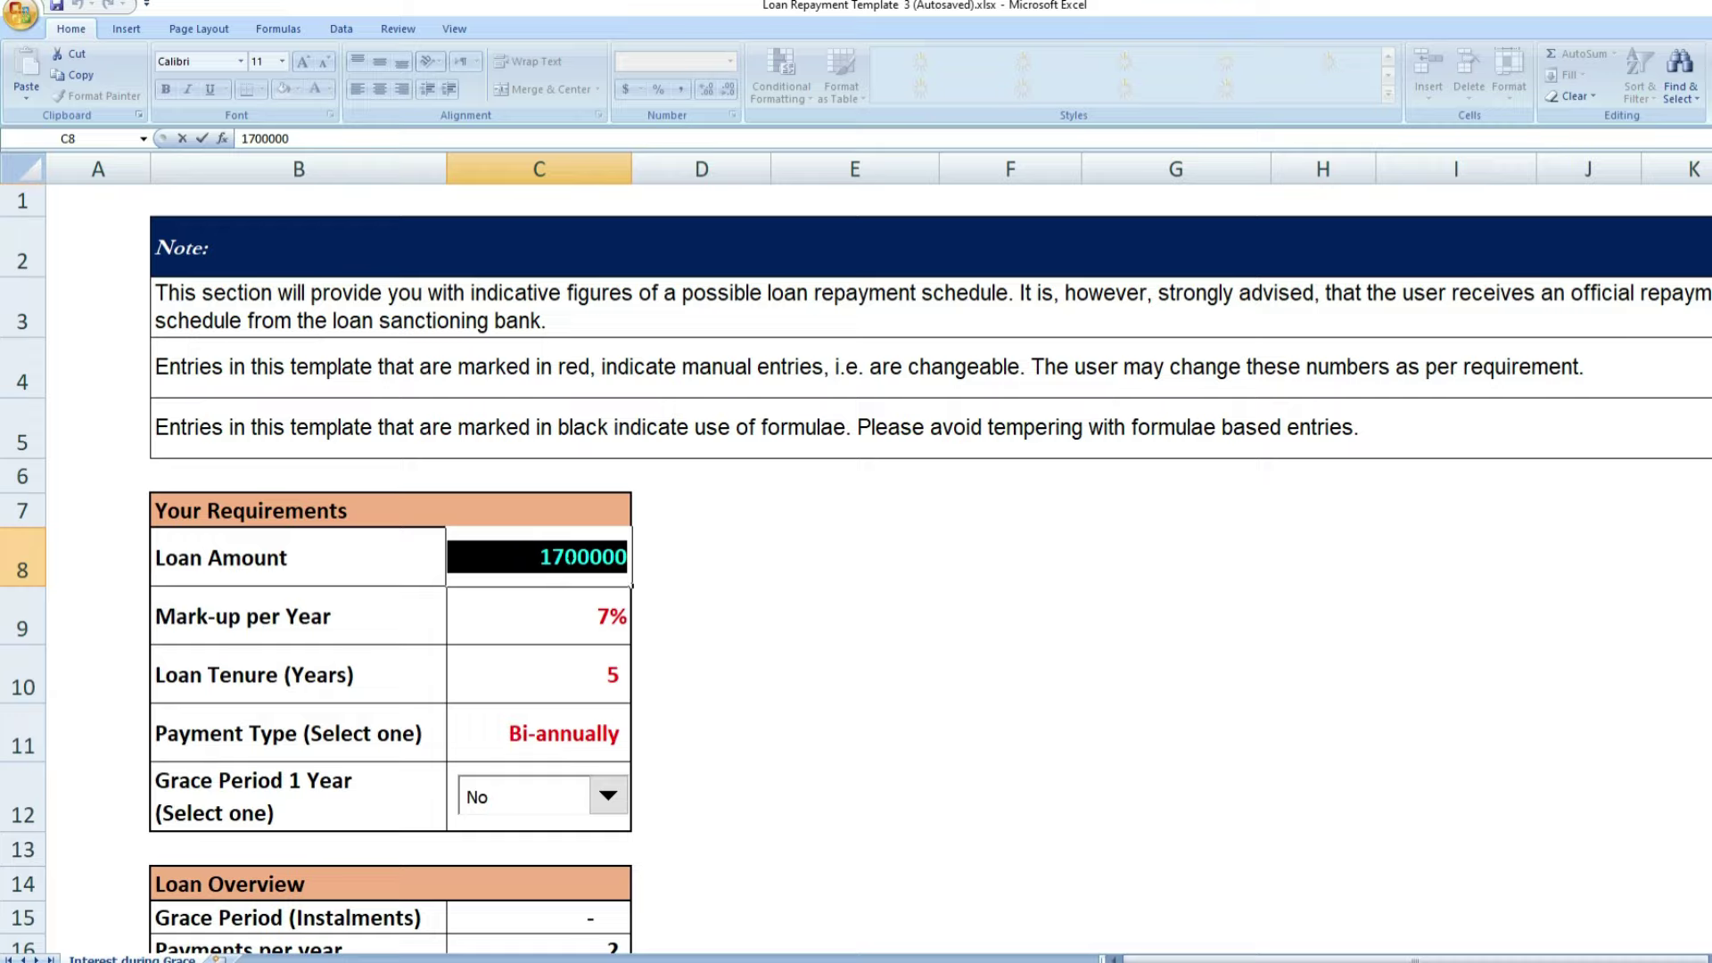
type("1500")
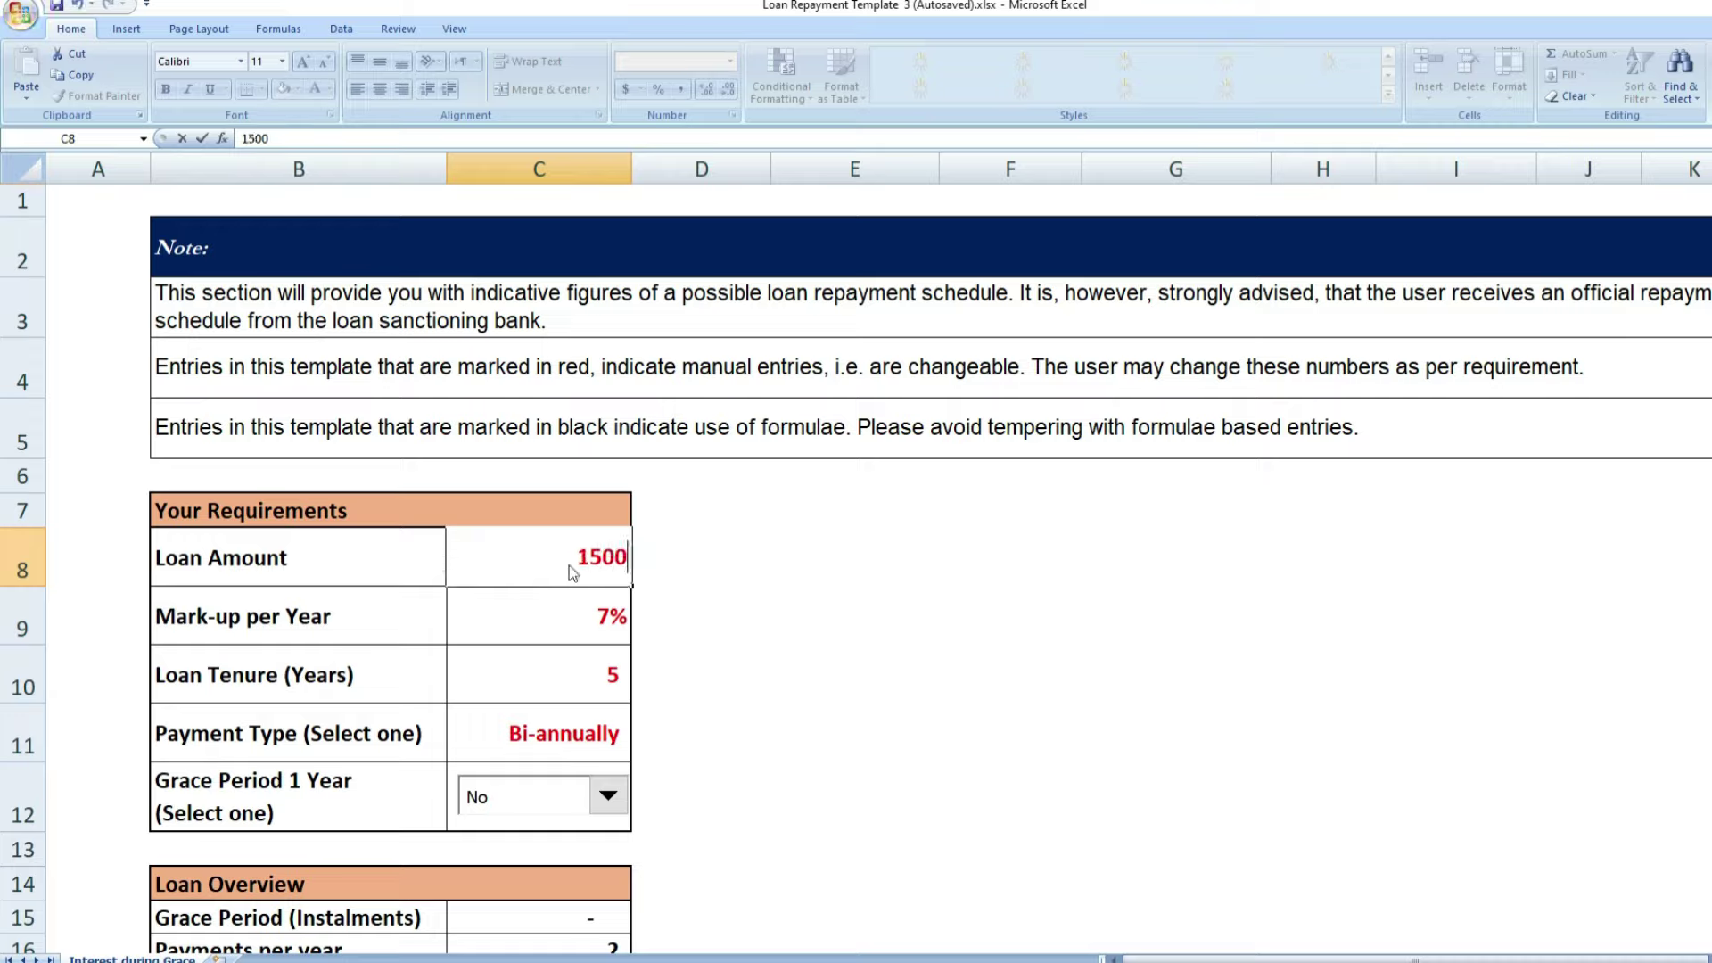
type("000")
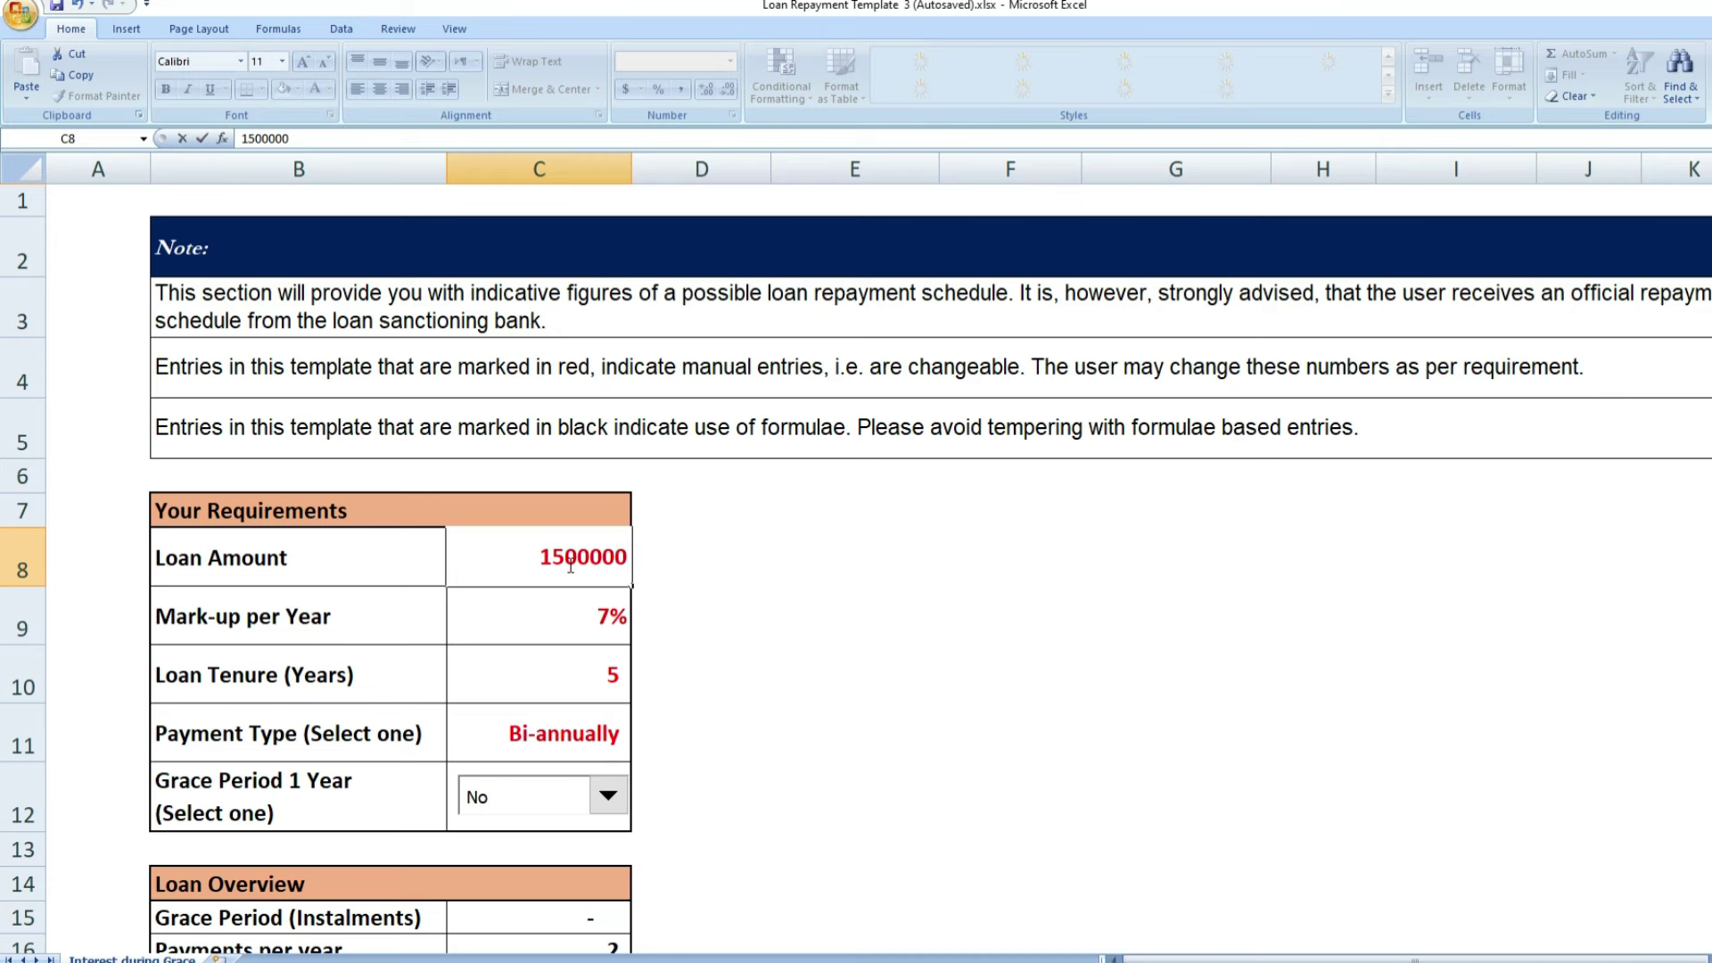
key("Return")
scroll(807, 589, "down", 3)
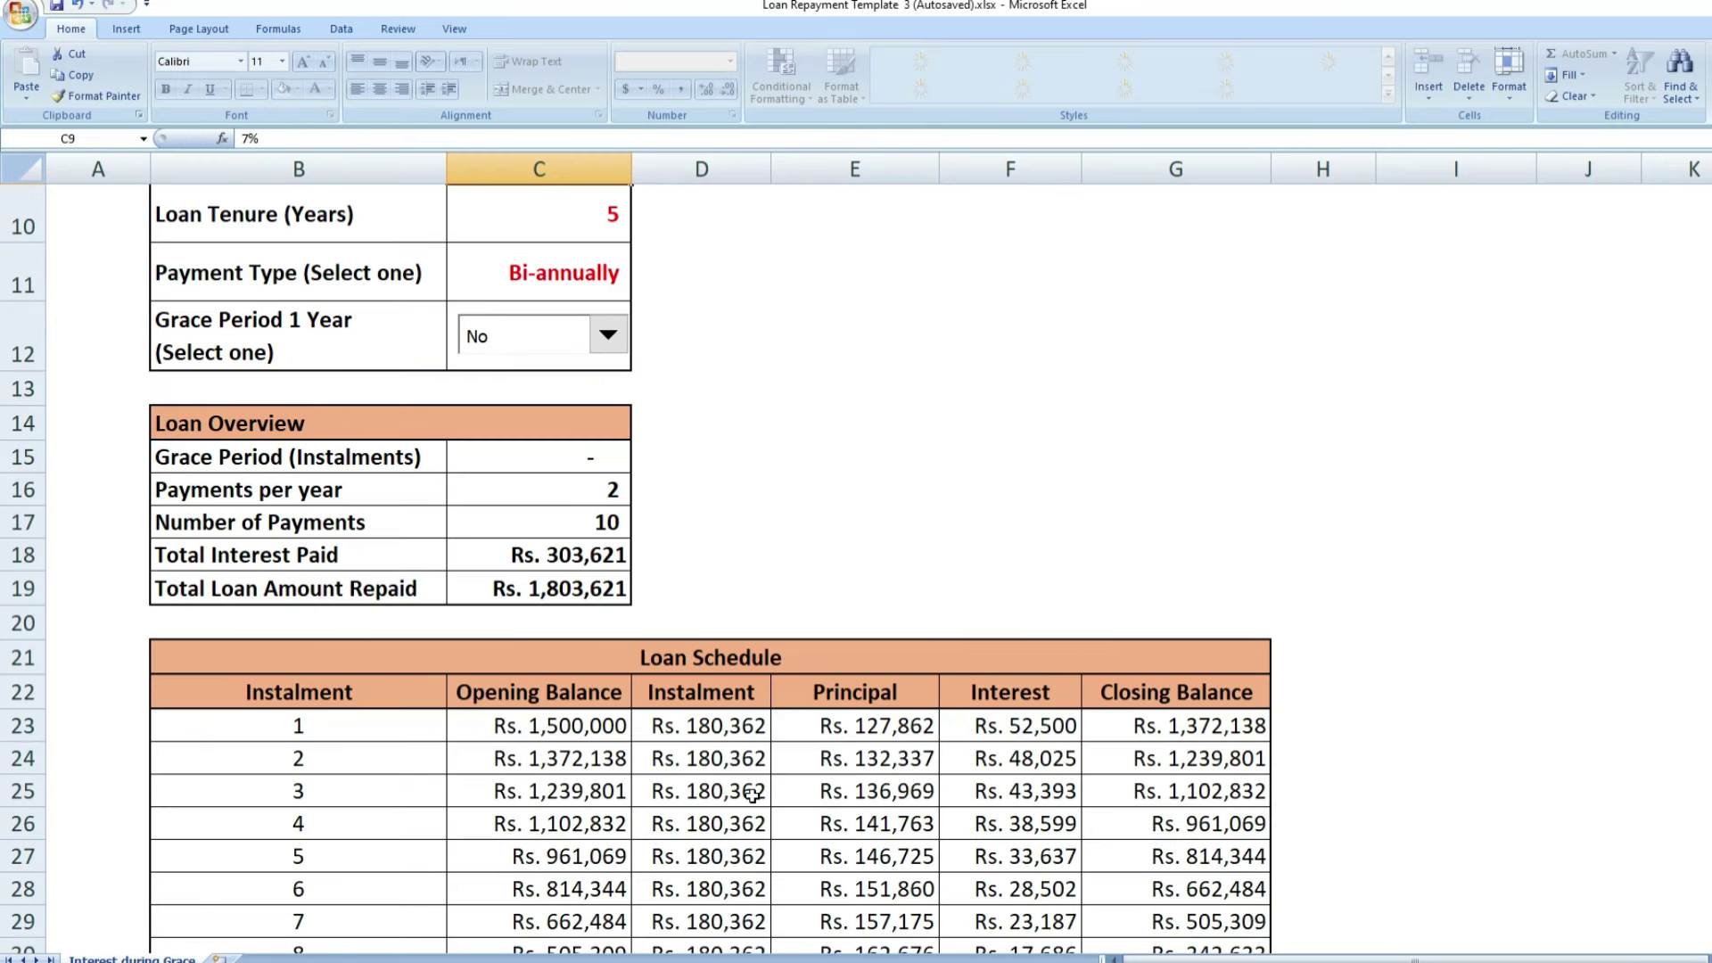
scroll(752, 795, "up", 2)
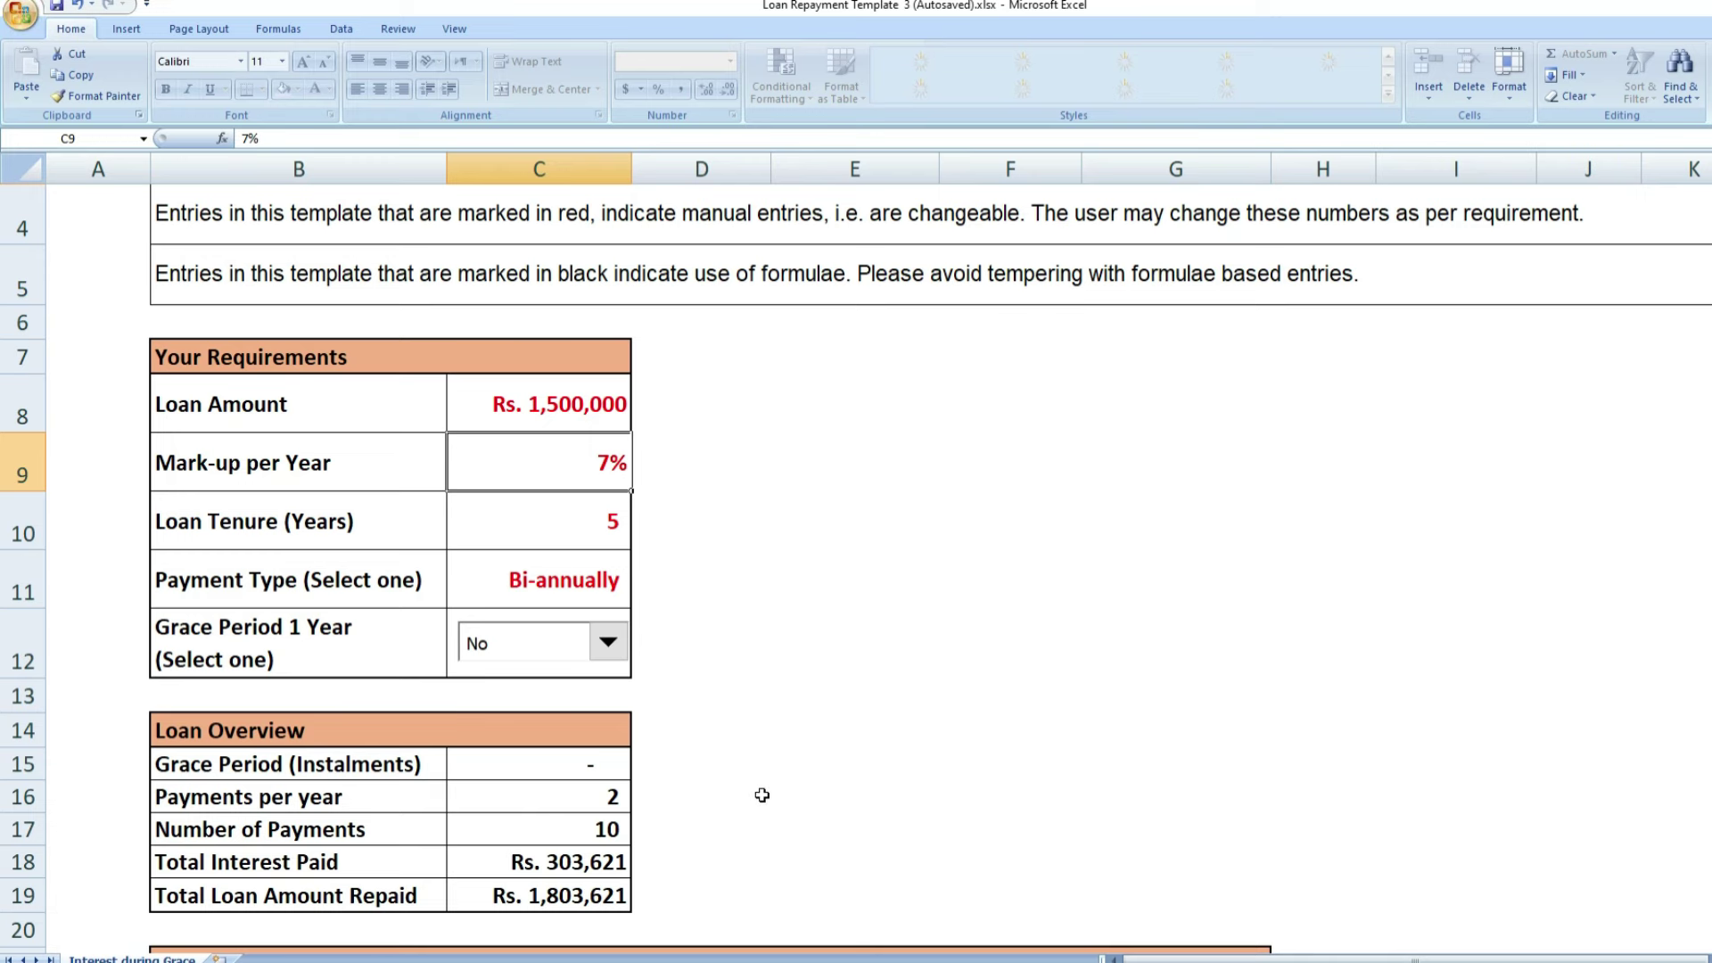
scroll(740, 749, "down", 2)
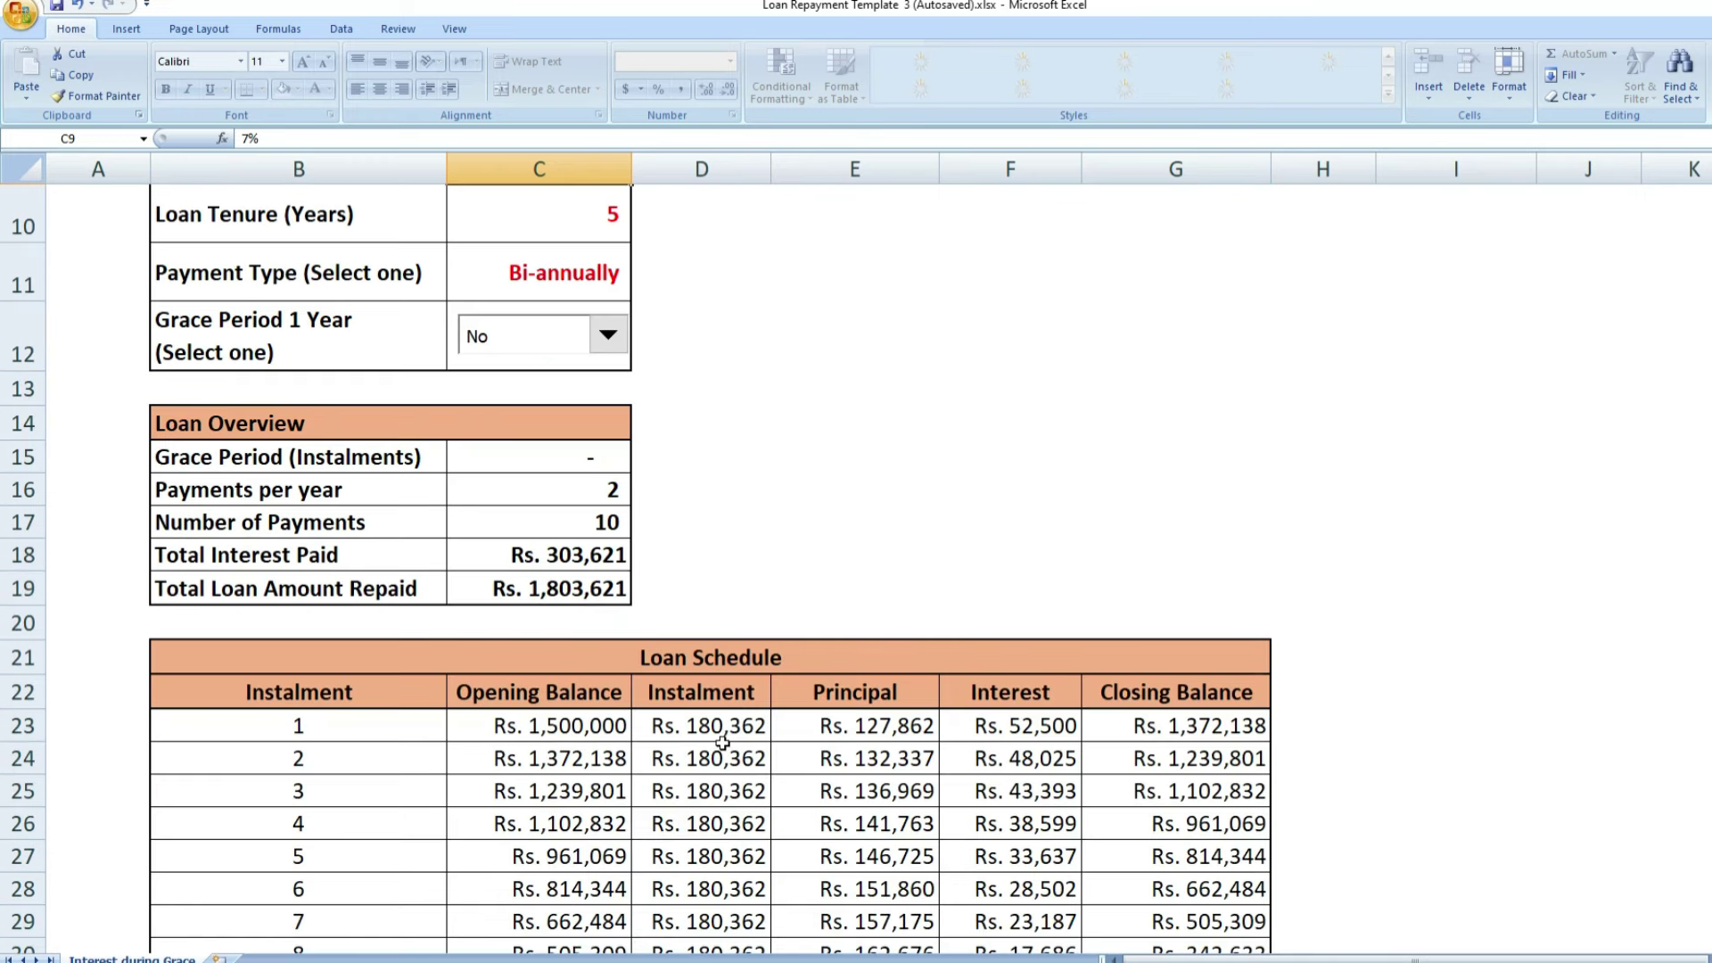
scroll(722, 743, "up", 2)
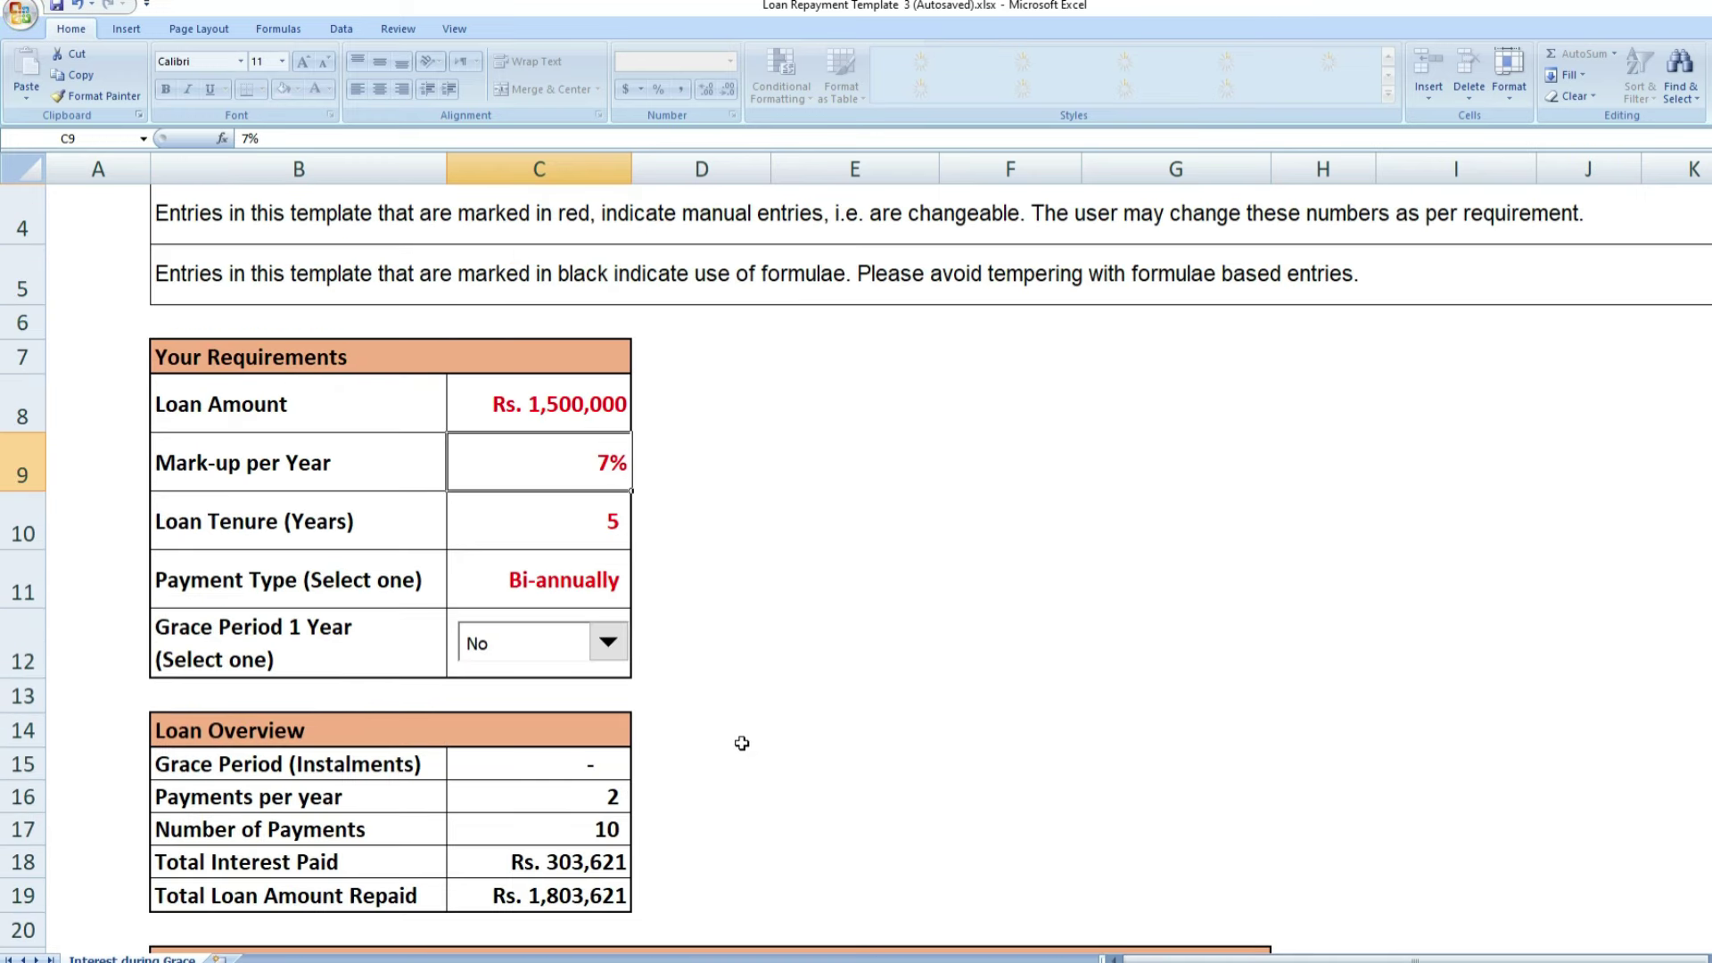